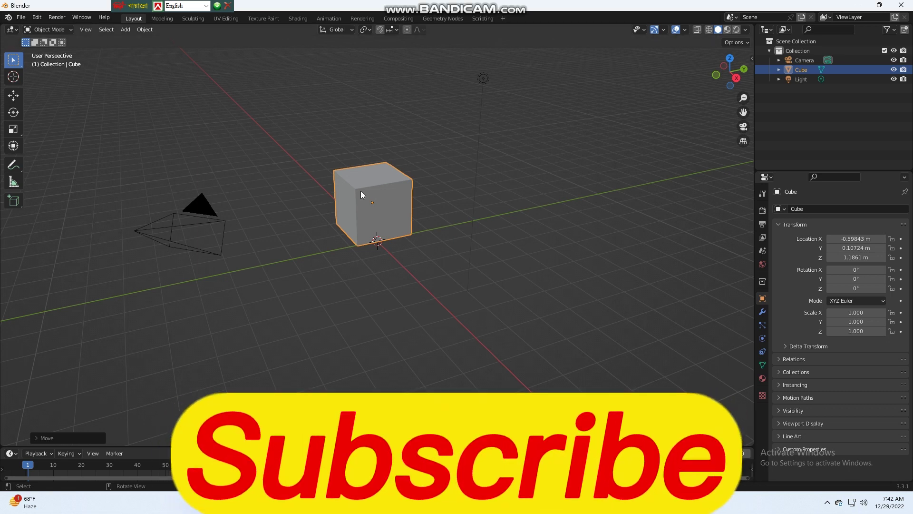
Step: In Edit Mode, enlarge the cube and flatten its height along Z
{"action": "key", "text": "Tab"}
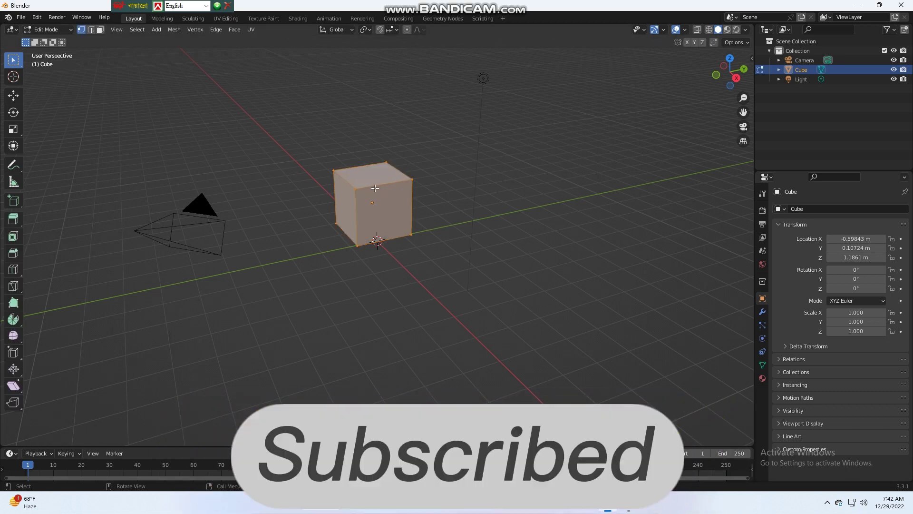
{"action": "key", "text": "s"}
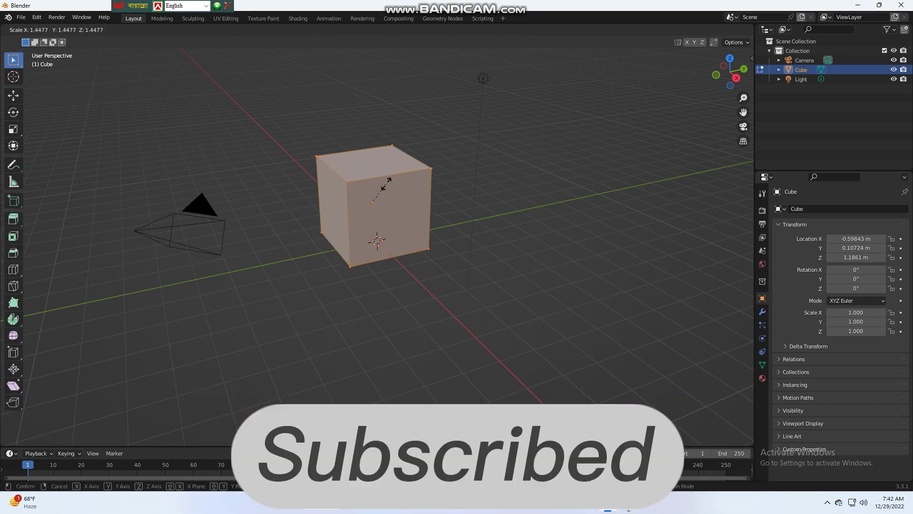
{"action": "left_click", "coordinate": [408, 179]}
{"action": "key", "text": "KP_1"}
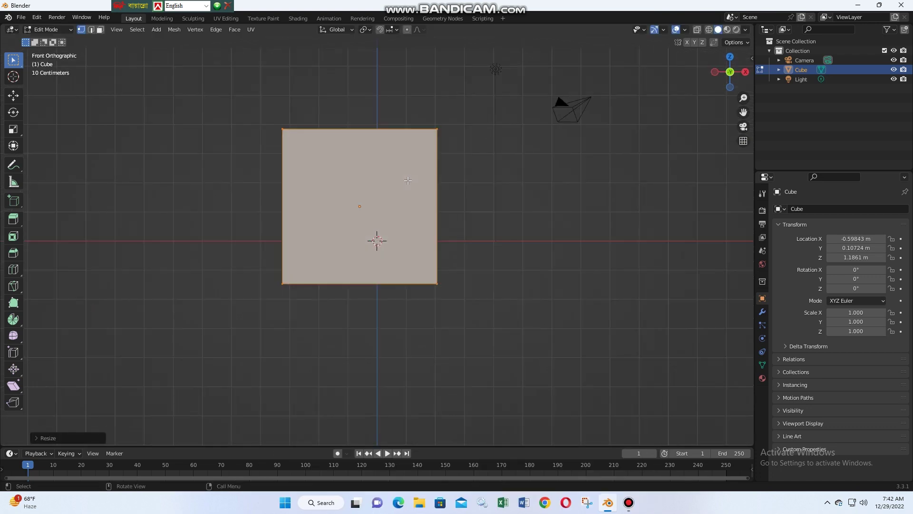
{"action": "key", "text": "s"}
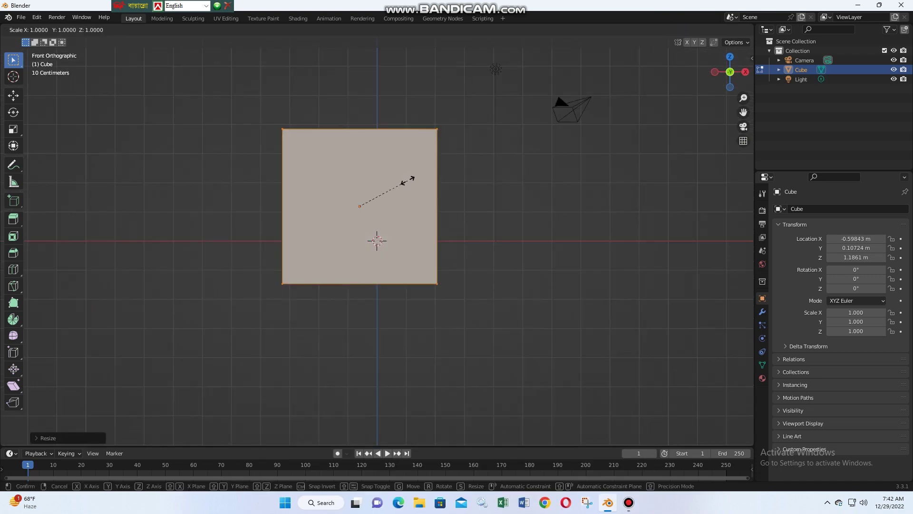
{"action": "key", "text": "z"}
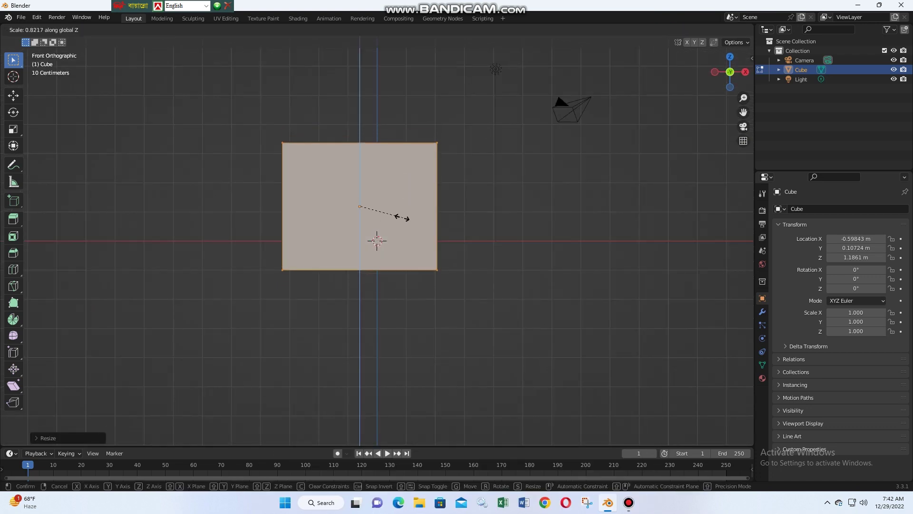
{"action": "left_click", "coordinate": [404, 218]}
Step: Stretch the box wider along the X axis
{"action": "mouse_move", "coordinate": [502, 279]}
{"action": "middle_mouse_down"}
{"action": "mouse_move", "coordinate": [497, 232]}
{"action": "mouse_move", "coordinate": [507, 220]}
{"action": "mouse_move", "coordinate": [505, 332]}
{"action": "middle_mouse_up"}
{"action": "key", "text": "s"}
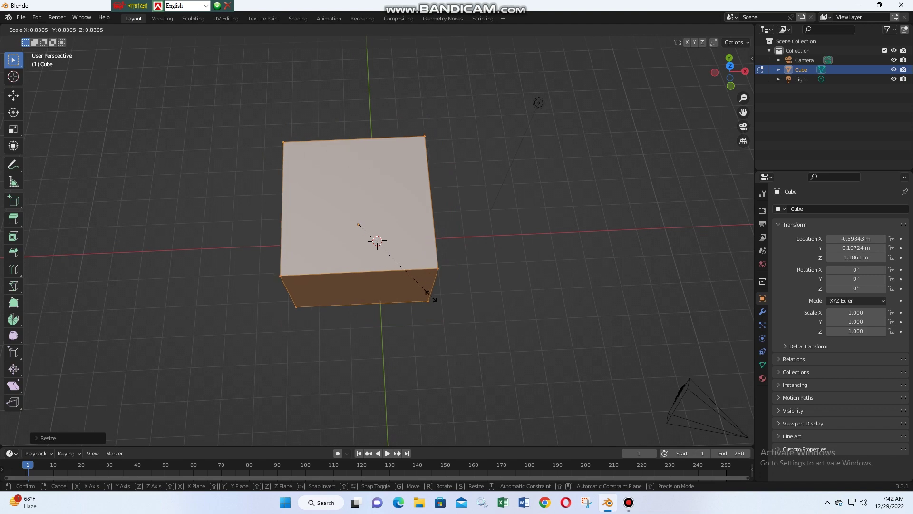
{"action": "key", "text": "x"}
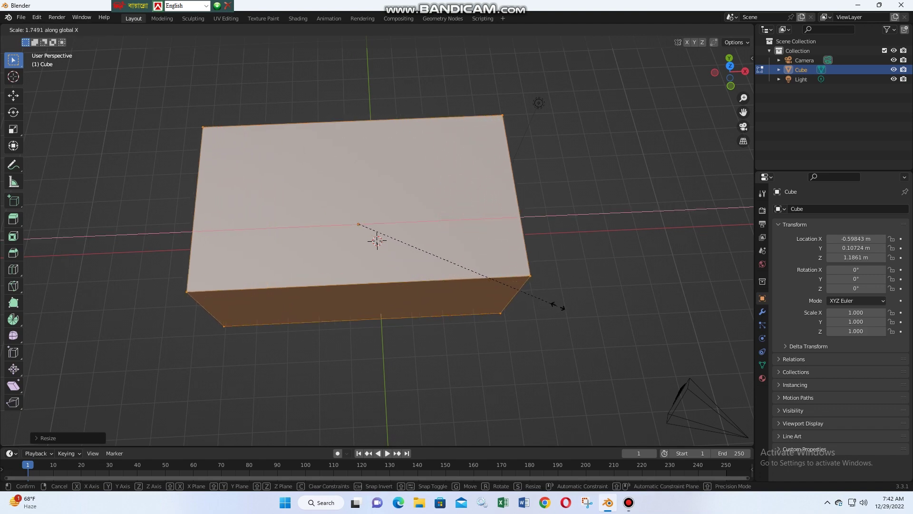
{"action": "left_click", "coordinate": [575, 309]}
{"action": "mouse_move", "coordinate": [578, 310]}
{"action": "middle_mouse_down"}
{"action": "mouse_move", "coordinate": [570, 249]}
{"action": "mouse_move", "coordinate": [581, 269]}
{"action": "mouse_move", "coordinate": [571, 299]}
{"action": "middle_mouse_up"}
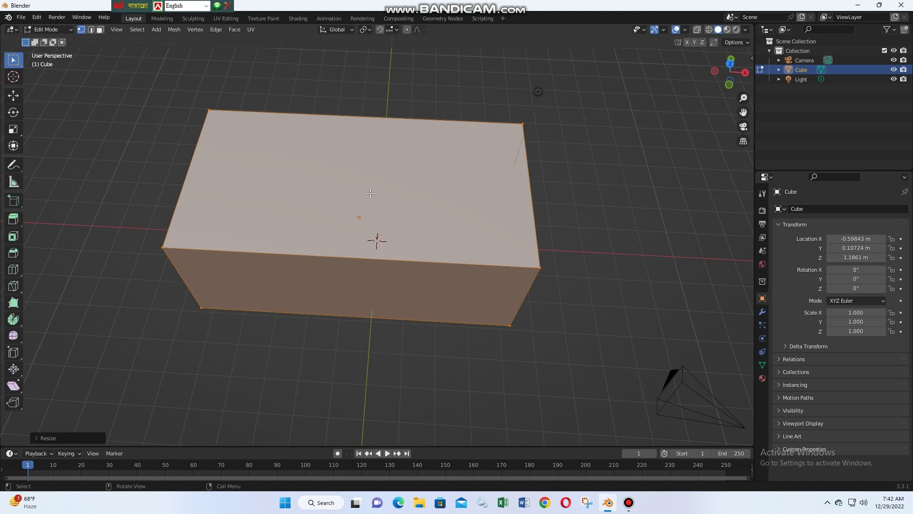
{"action": "key", "text": "KP_7"}
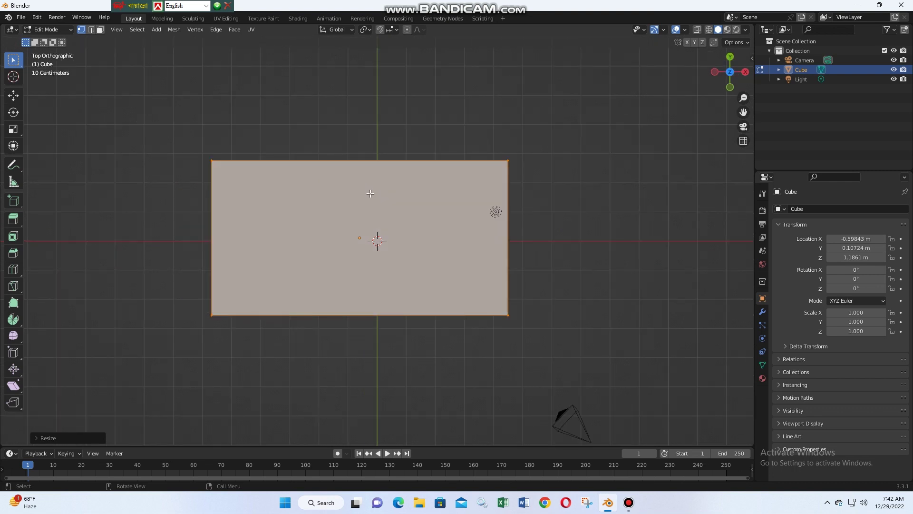
Step: Discard a trial resize and move the box slightly upward
{"action": "key", "text": "s"}
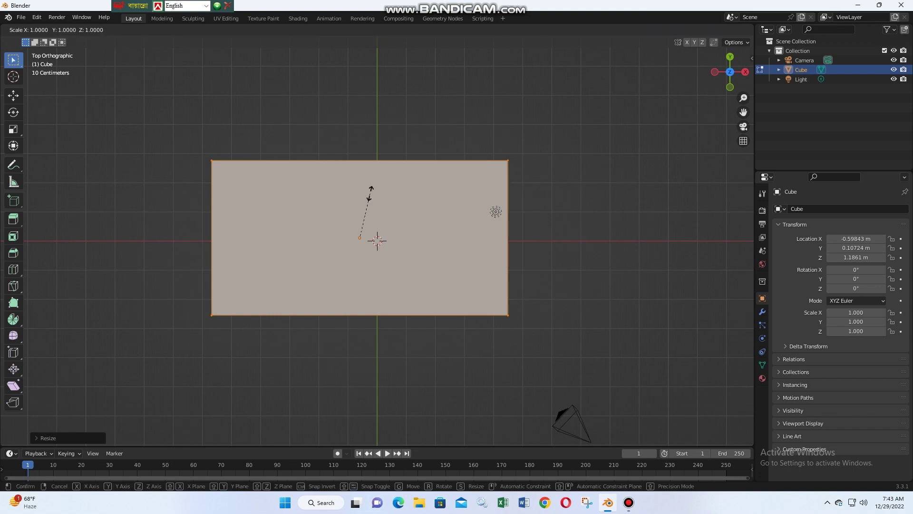
{"action": "key", "text": "Escape"}
{"action": "mouse_move", "coordinate": [373, 179]}
{"action": "middle_mouse_down"}
{"action": "mouse_move", "coordinate": [387, 102]}
{"action": "mouse_move", "coordinate": [345, 112]}
{"action": "mouse_move", "coordinate": [494, 188]}
{"action": "middle_mouse_up"}
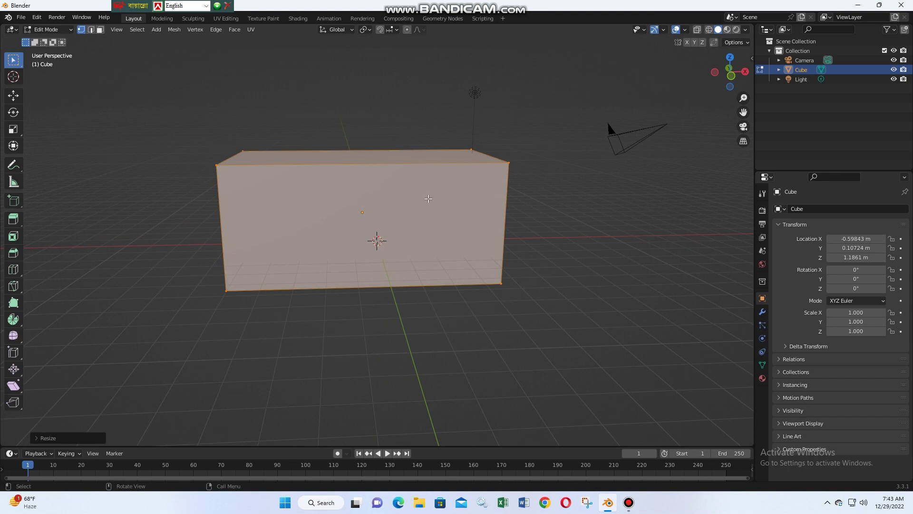
{"action": "key", "text": "g"}
{"action": "left_click", "coordinate": [426, 174]}
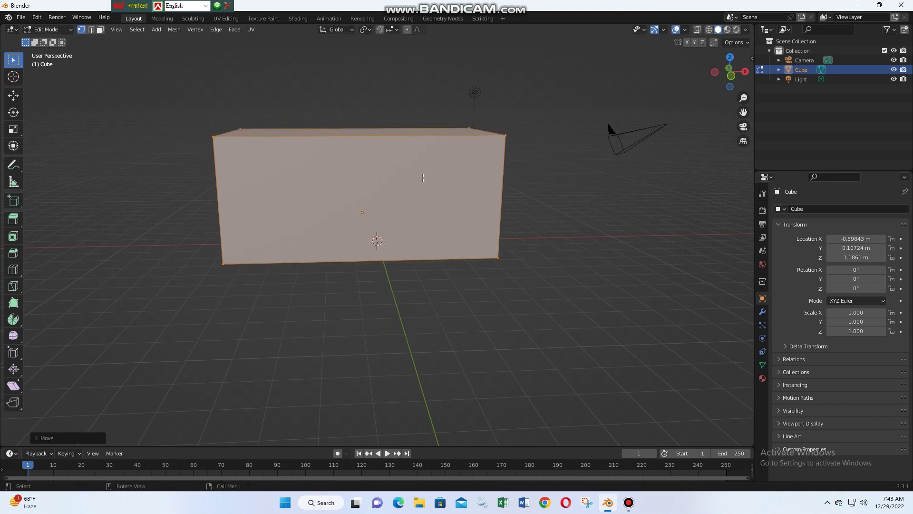
{"action": "middle_click_drag", "start_coordinate": [423, 177], "coordinate": [419, 218]}
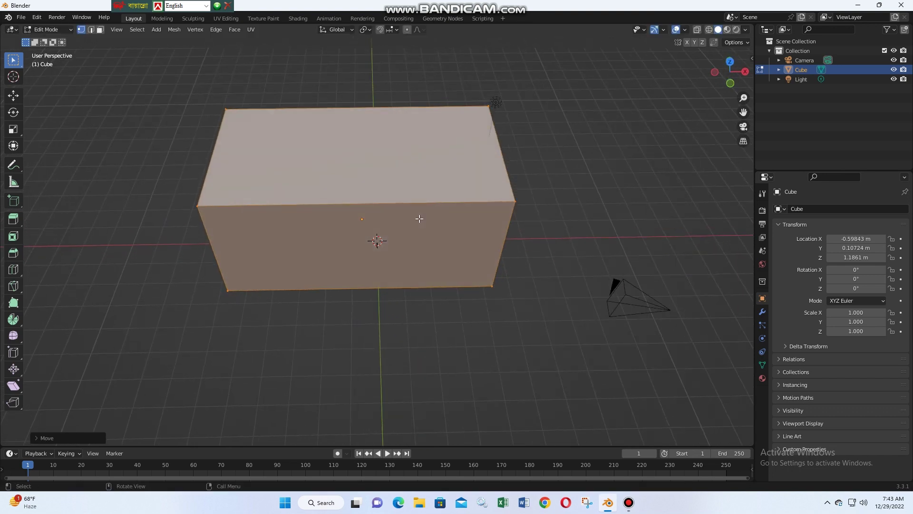
Step: Bevel the box's two long top edges with about 13 segments into a rounded top
{"action": "left_click", "coordinate": [92, 30]}
{"action": "left_click", "coordinate": [499, 142]}
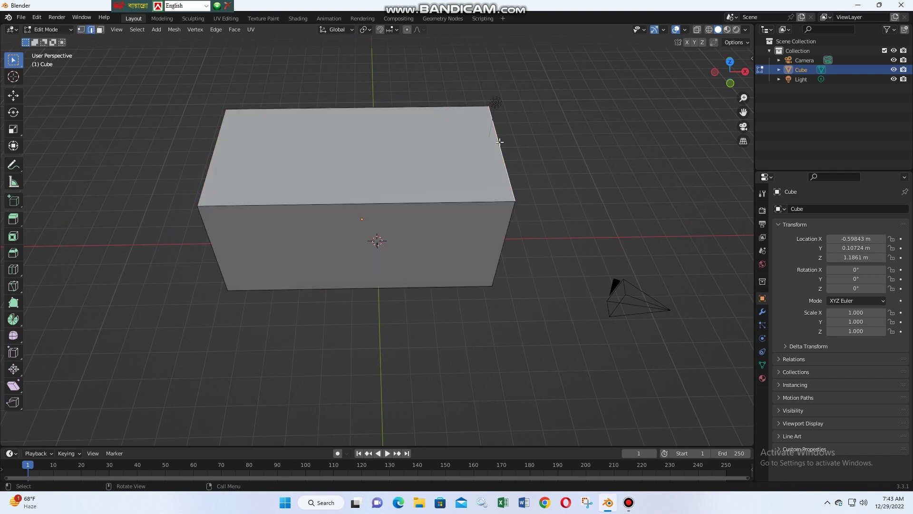
{"action": "left_click", "coordinate": [214, 153], "text": "shift"}
{"action": "key", "text": "ctrl+b"}
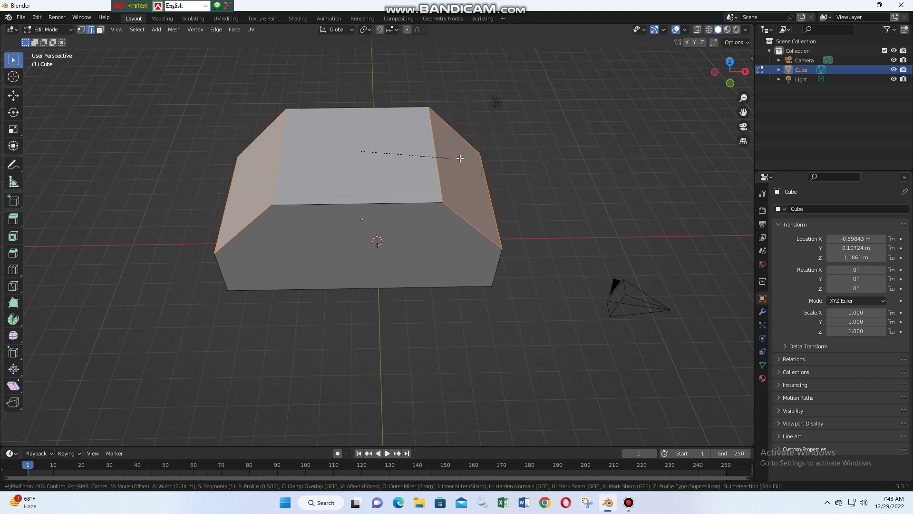
{"action": "scroll", "coordinate": [405, 159], "scroll_direction": "up", "scroll_amount": 3}
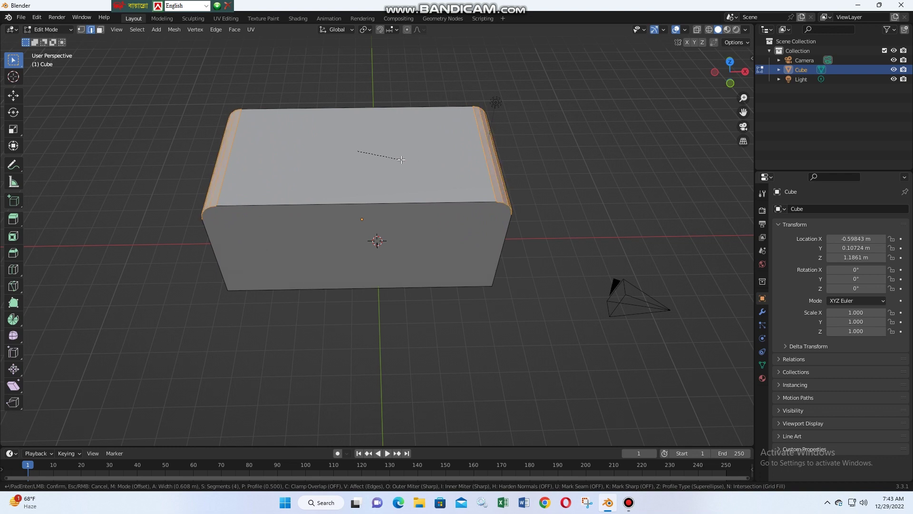
{"action": "scroll", "coordinate": [480, 160], "scroll_direction": "up", "scroll_amount": 9}
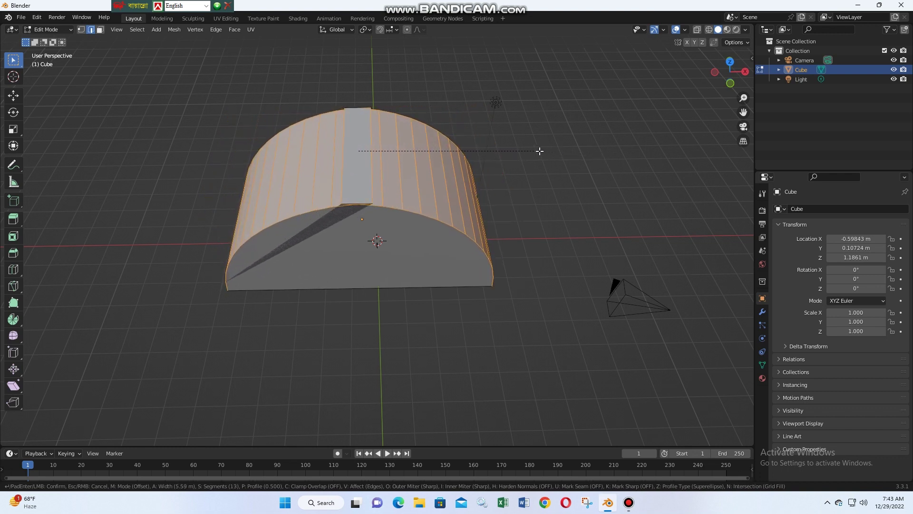
{"action": "left_click", "coordinate": [528, 153]}
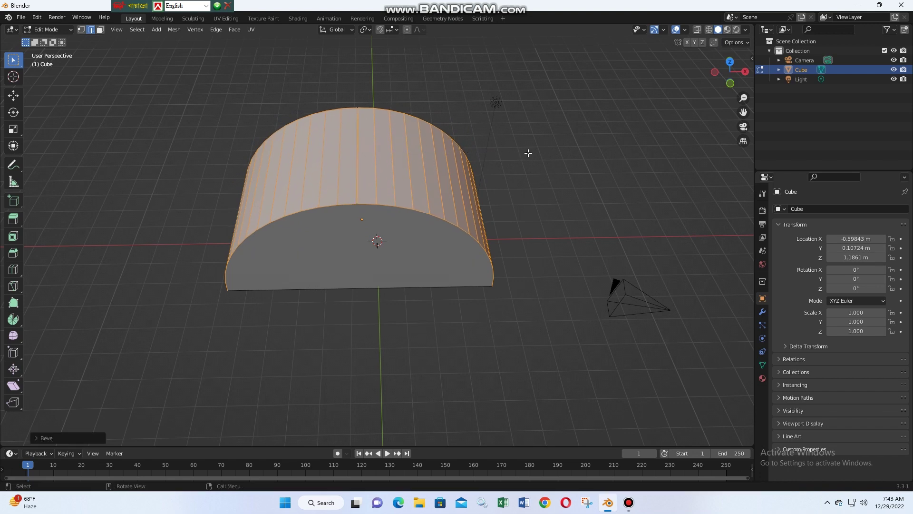
{"action": "middle_click_drag", "start_coordinate": [528, 152], "coordinate": [524, 104]}
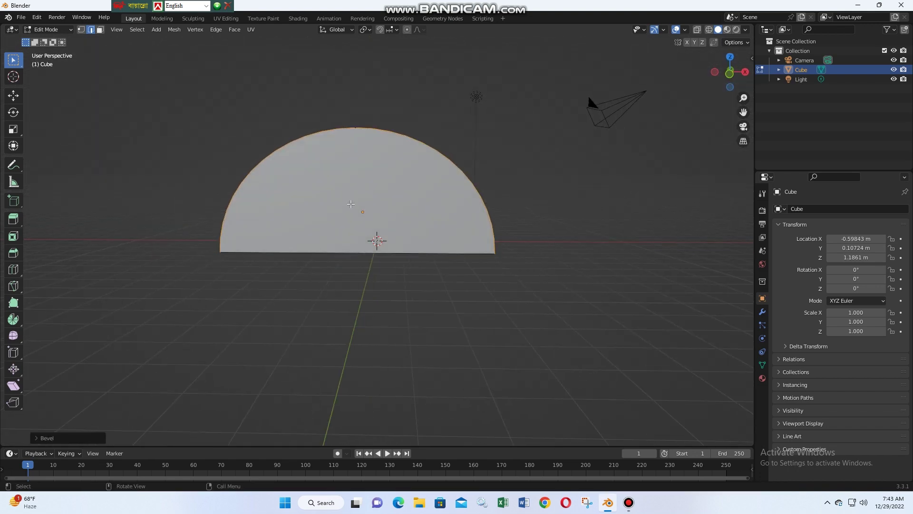
Step: Move the whole half-cylinder mesh upward, checking it from orthographic top and front views
{"action": "key", "text": "a"}
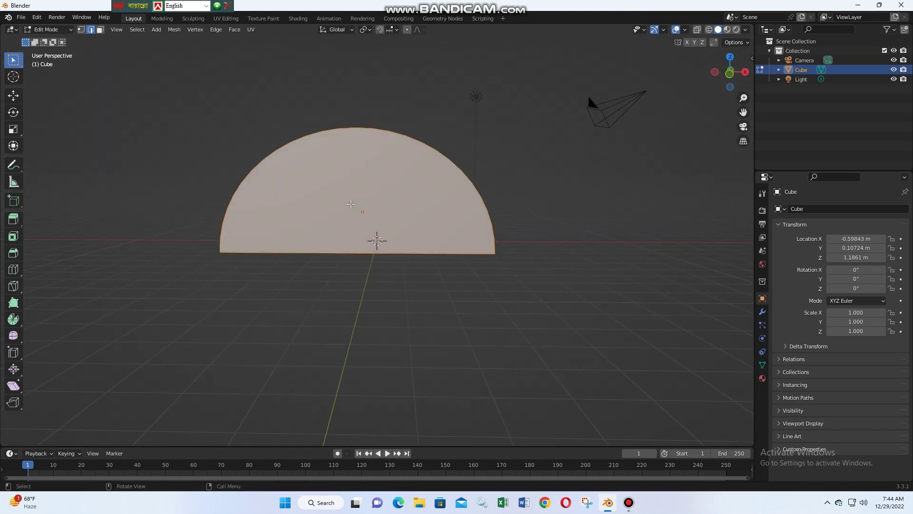
{"action": "key", "text": "g"}
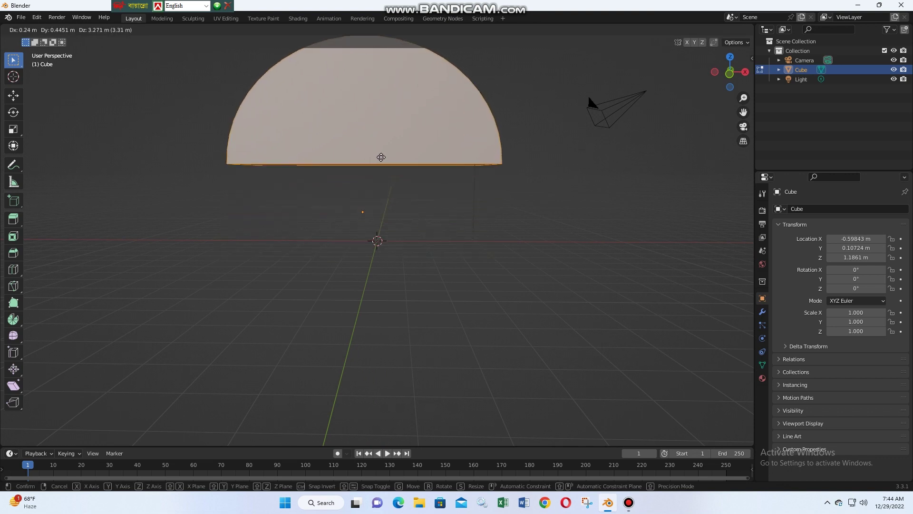
{"action": "left_click", "coordinate": [380, 126]}
{"action": "scroll", "coordinate": [369, 119], "scroll_direction": "down", "scroll_amount": 3}
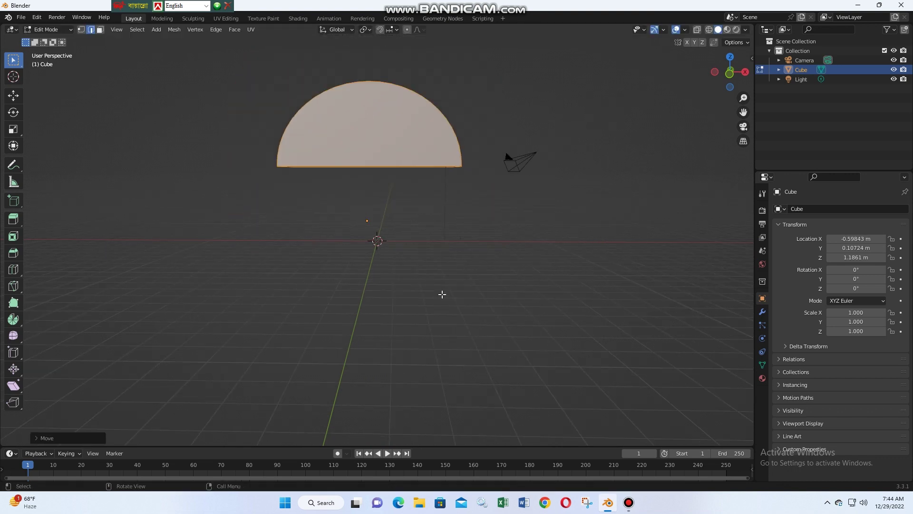
{"action": "middle_click_drag", "start_coordinate": [442, 294], "coordinate": [439, 262]}
{"action": "key", "text": "KP_7"}
{"action": "key", "text": "KP_5"}
{"action": "key", "text": "KP_7"}
{"action": "key", "text": "KP_1"}
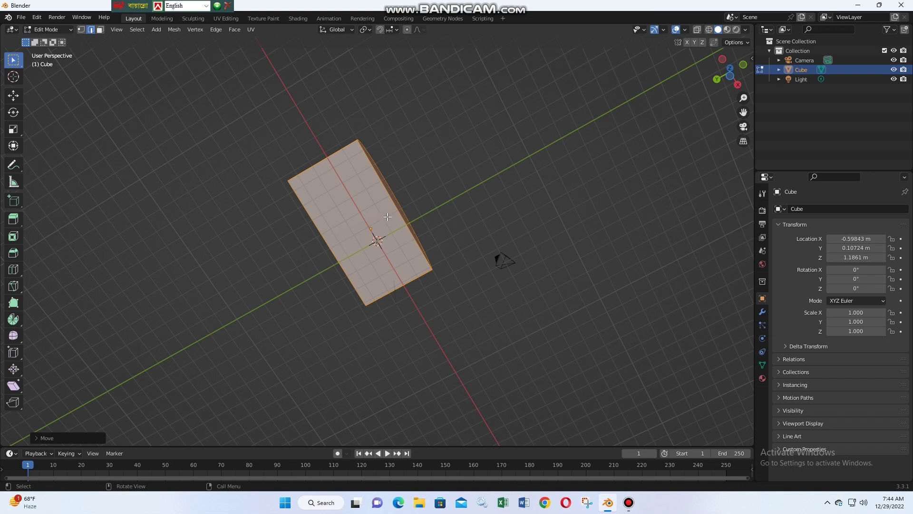
Step: Switch to face select and select the half-cylinder's flat face
{"action": "scroll", "coordinate": [387, 216], "scroll_direction": "up", "scroll_amount": 2}
{"action": "key", "text": "3"}
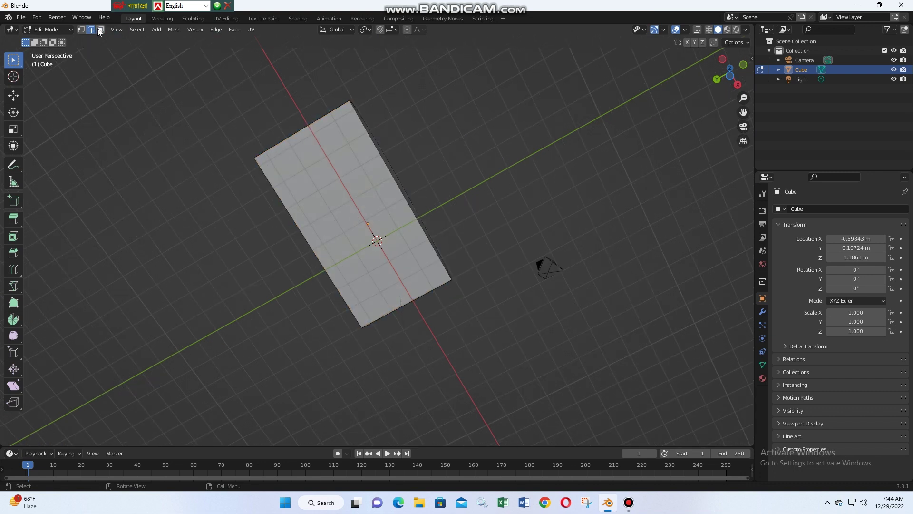
{"action": "key", "text": "alt+a"}
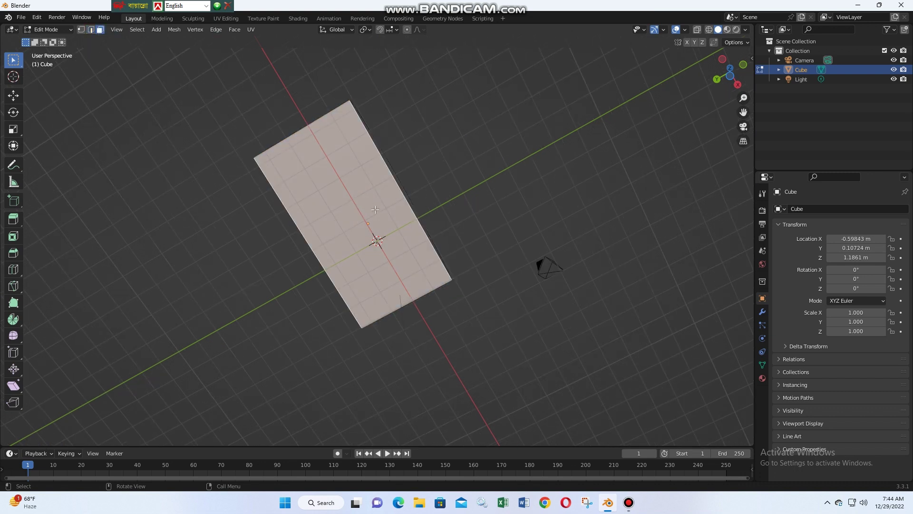
{"action": "middle_click_drag", "start_coordinate": [428, 188], "coordinate": [424, 202]}
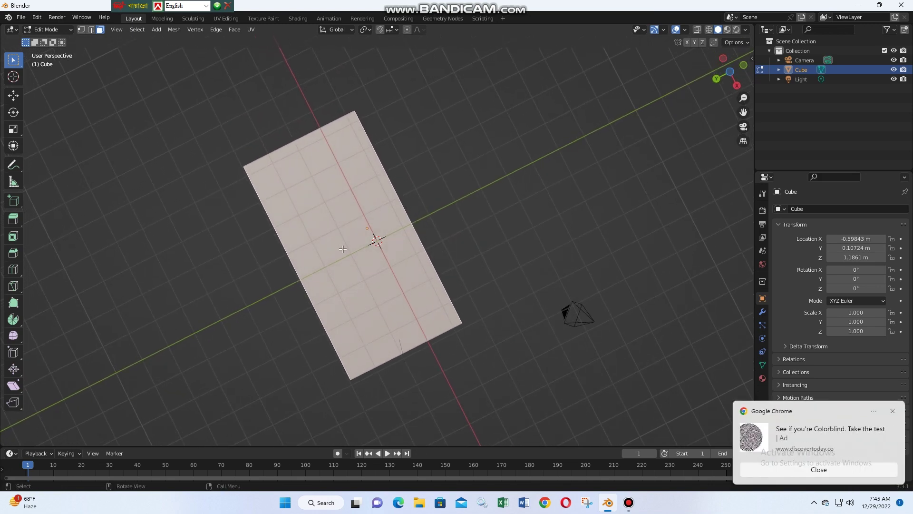
Step: Try an extrude-and-scale on the flat face, undo it, then rescale the face
{"action": "key", "text": "e"}
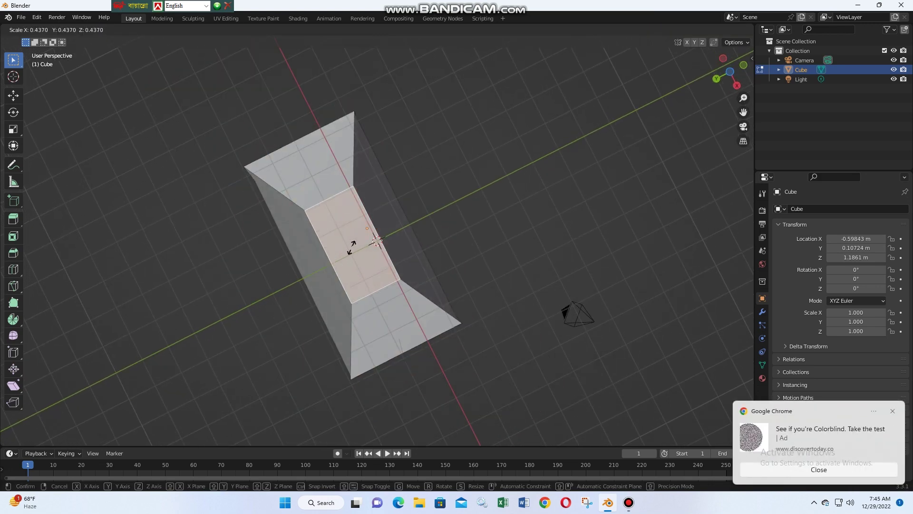
{"action": "key", "text": "s"}
{"action": "left_click", "coordinate": [352, 252]}
{"action": "key", "text": "ctrl+z"}
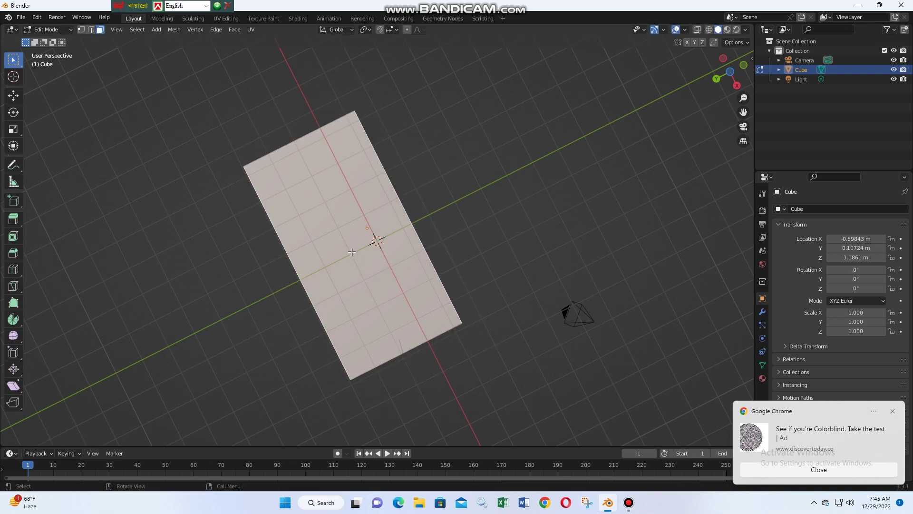
{"action": "key", "text": "s"}
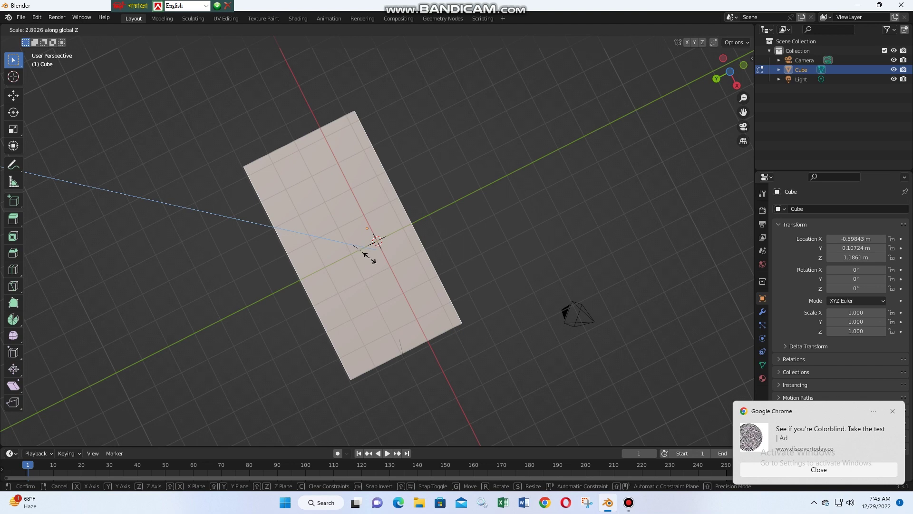
{"action": "left_click", "coordinate": [374, 243]}
{"action": "mouse_move", "coordinate": [374, 244]}
{"action": "middle_mouse_down"}
{"action": "mouse_move", "coordinate": [347, 317]}
{"action": "mouse_move", "coordinate": [451, 341]}
{"action": "mouse_move", "coordinate": [454, 350]}
{"action": "mouse_move", "coordinate": [458, 280]}
{"action": "mouse_move", "coordinate": [444, 302]}
{"action": "mouse_move", "coordinate": [471, 287]}
{"action": "mouse_move", "coordinate": [460, 290]}
{"action": "middle_mouse_up"}
Step: Extrude the flat face downward into a rectangular base beneath the rounded top
{"action": "key", "text": "e"}
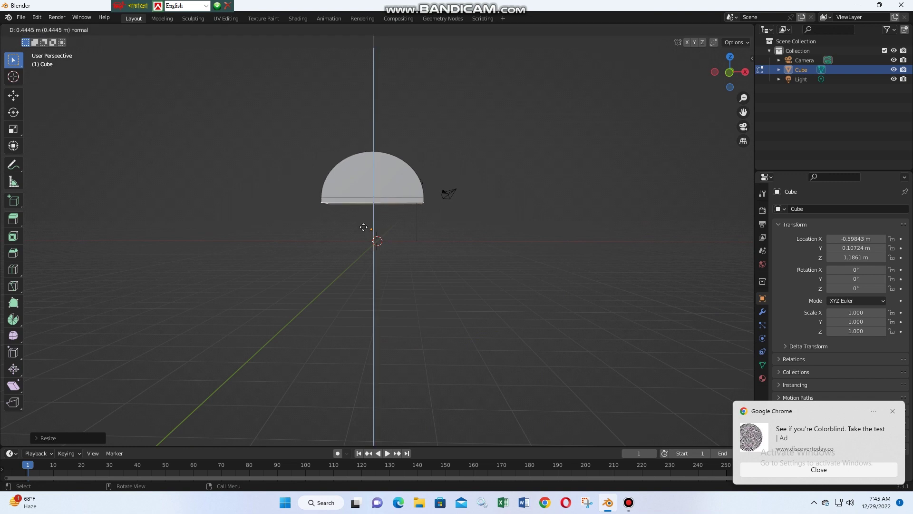
{"action": "left_click", "coordinate": [369, 277]}
{"action": "mouse_move", "coordinate": [450, 300]}
{"action": "middle_mouse_down"}
{"action": "mouse_move", "coordinate": [526, 251]}
{"action": "mouse_move", "coordinate": [432, 255]}
{"action": "mouse_move", "coordinate": [426, 276]}
{"action": "mouse_move", "coordinate": [347, 281]}
{"action": "mouse_move", "coordinate": [404, 226]}
{"action": "middle_mouse_up"}
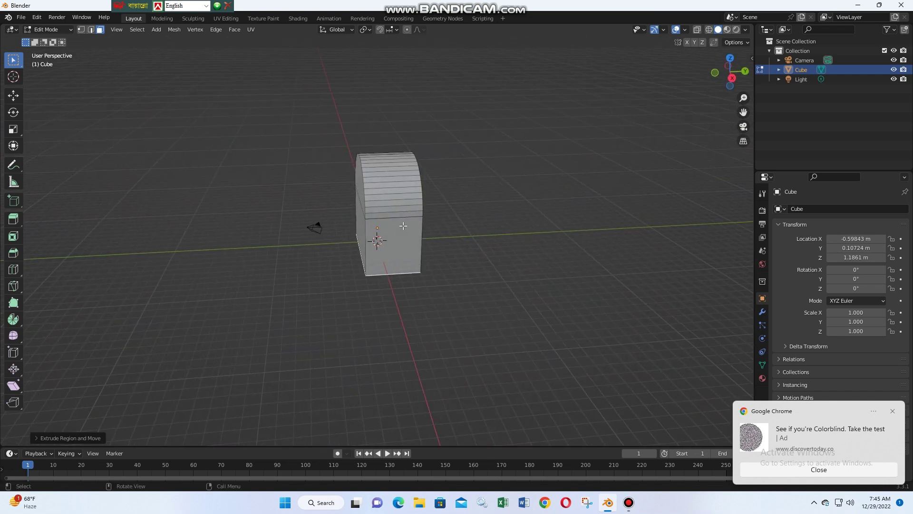
{"action": "key", "text": "a"}
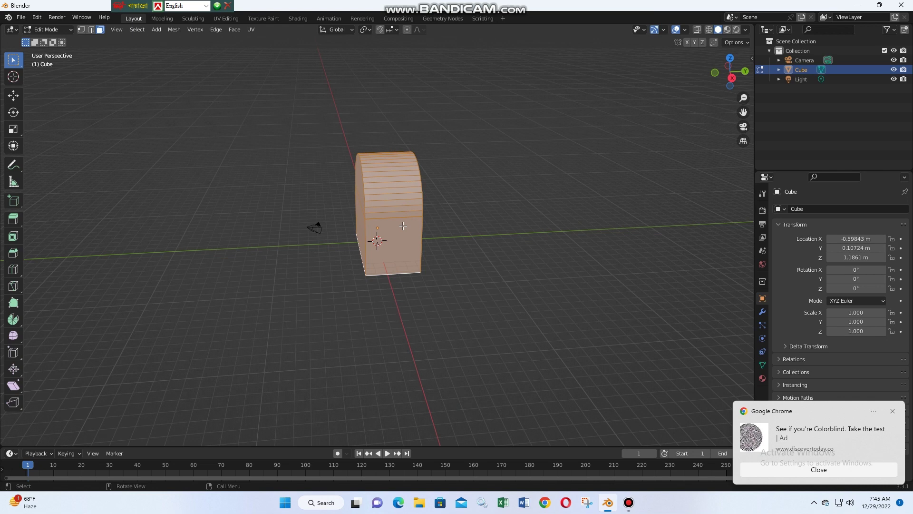
Step: Extrude the front face and curved top face outward along their normals to deepen the chest
{"action": "middle_click_drag", "start_coordinate": [461, 243], "coordinate": [420, 245]}
{"action": "left_click", "coordinate": [408, 238]}
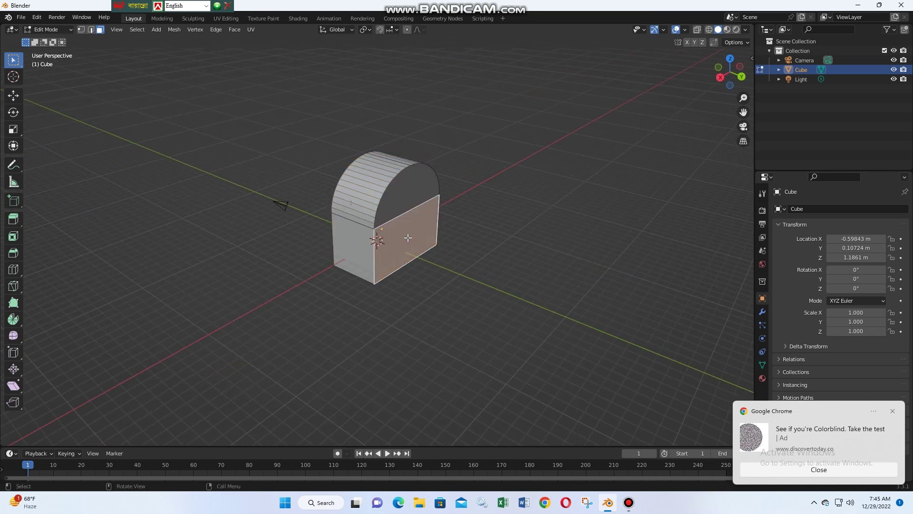
{"action": "left_click", "coordinate": [394, 201], "text": "shift"}
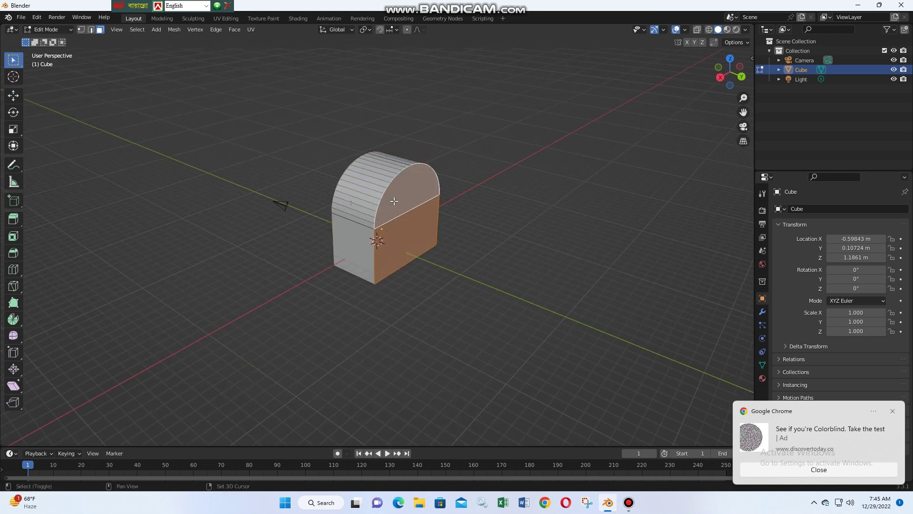
{"action": "key", "text": "e"}
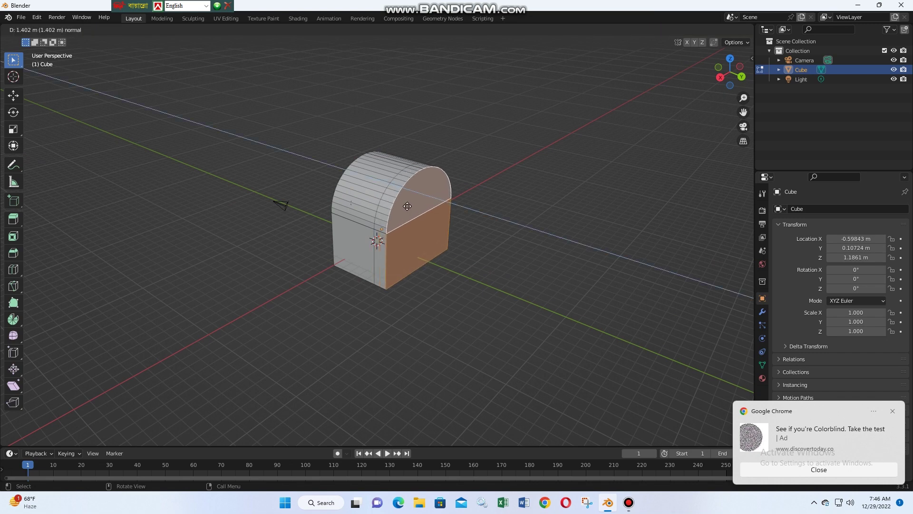
{"action": "left_click", "coordinate": [432, 215]}
{"action": "mouse_move", "coordinate": [453, 284]}
{"action": "middle_mouse_down"}
{"action": "mouse_move", "coordinate": [544, 267]}
{"action": "mouse_move", "coordinate": [512, 281]}
{"action": "mouse_move", "coordinate": [536, 284]}
{"action": "mouse_move", "coordinate": [533, 253]}
{"action": "mouse_move", "coordinate": [458, 242]}
{"action": "middle_mouse_up"}
{"action": "scroll", "coordinate": [514, 280], "scroll_direction": "up", "scroll_amount": 3}
{"action": "key", "text": "2"}
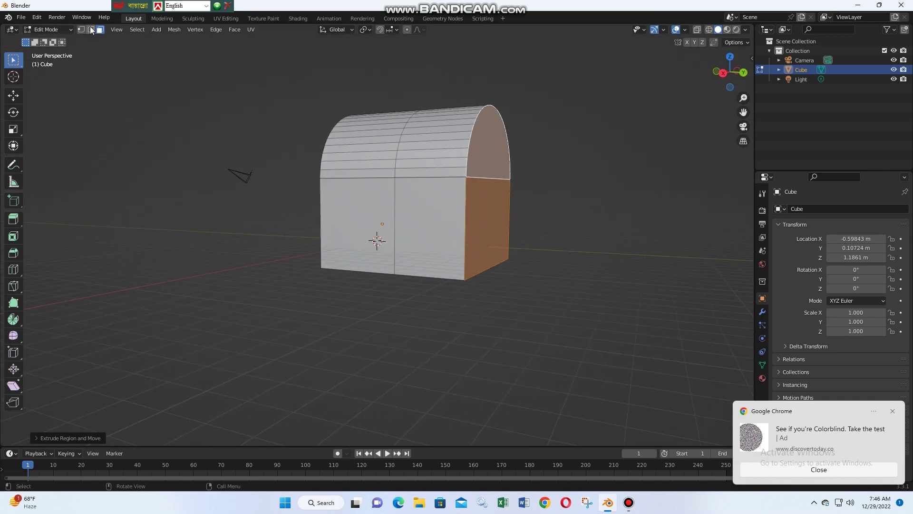
{"action": "left_click", "coordinate": [467, 204]}
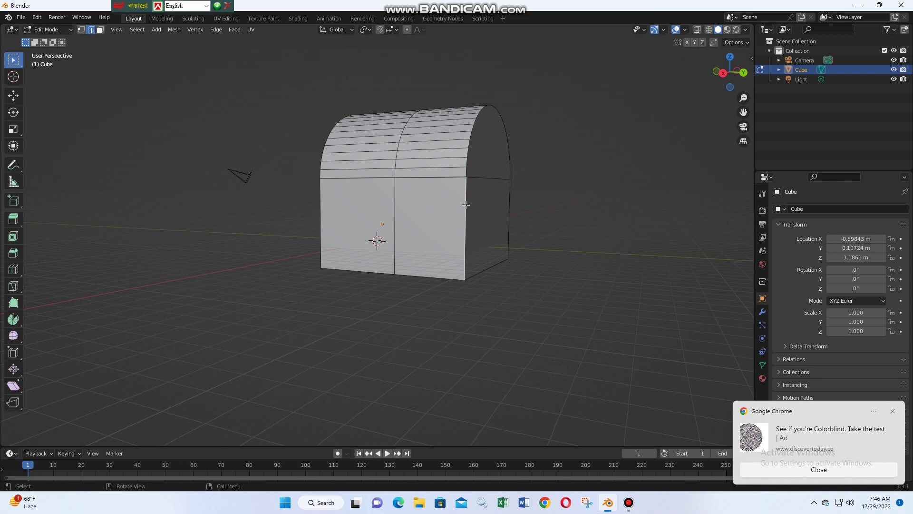
Step: Bevel the first corner edge and the ring of vertical corner edges with multiple segments
{"action": "key", "text": "ctrl+b"}
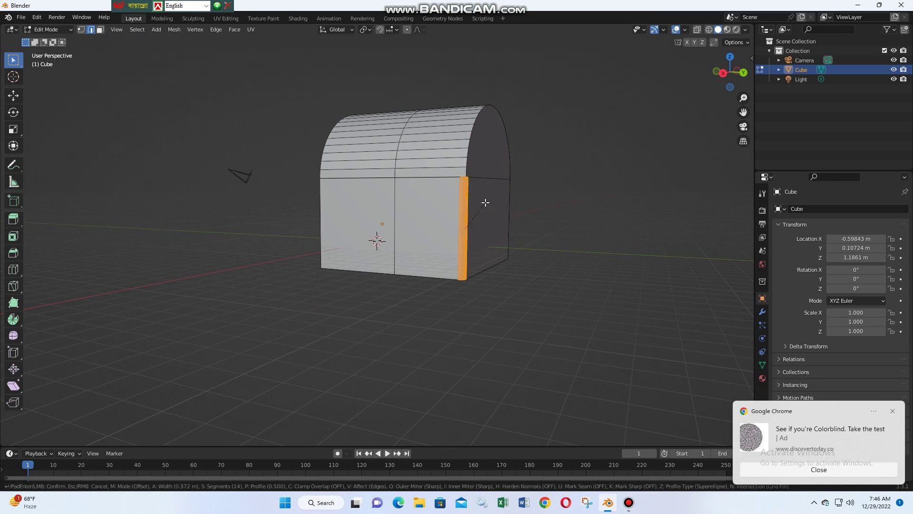
{"action": "left_click", "coordinate": [486, 202]}
{"action": "mouse_move", "coordinate": [569, 213]}
{"action": "middle_mouse_down"}
{"action": "mouse_move", "coordinate": [497, 232]}
{"action": "mouse_move", "coordinate": [475, 270]}
{"action": "mouse_move", "coordinate": [412, 276]}
{"action": "mouse_move", "coordinate": [428, 267]}
{"action": "mouse_move", "coordinate": [371, 261]}
{"action": "mouse_move", "coordinate": [440, 223]}
{"action": "middle_mouse_up"}
{"action": "left_click", "coordinate": [447, 218], "text": "ctrl+alt"}
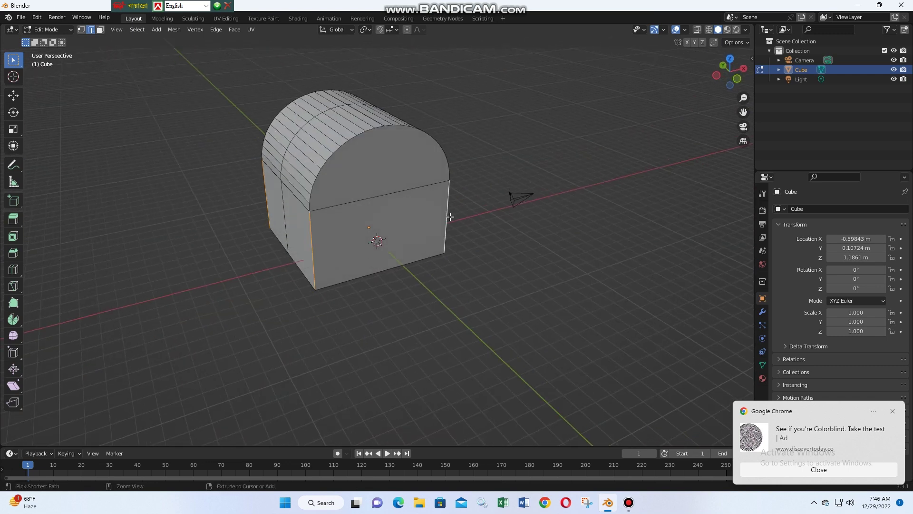
{"action": "key", "text": "ctrl+b"}
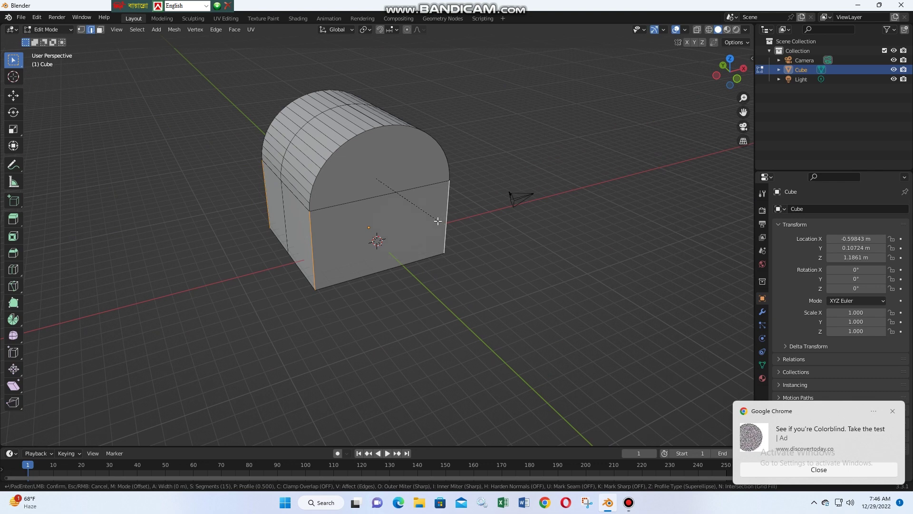
{"action": "left_click", "coordinate": [437, 222]}
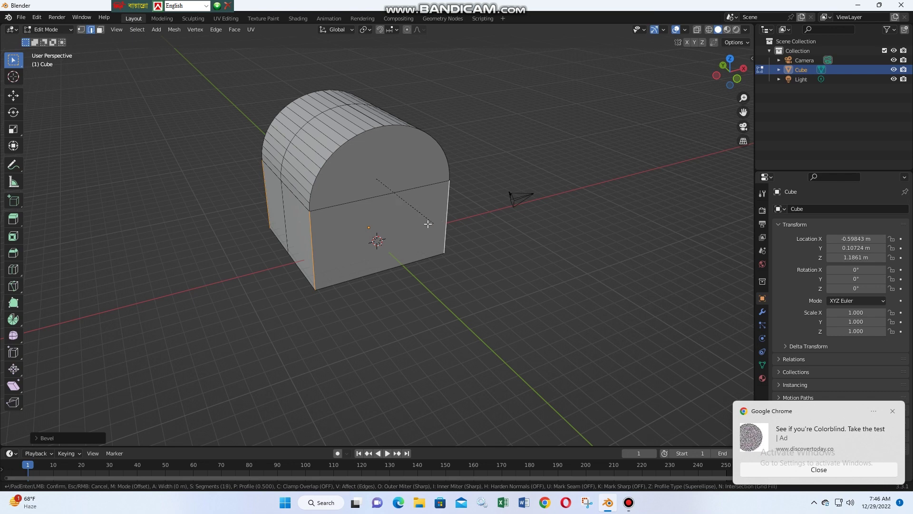
{"action": "scroll", "coordinate": [419, 223], "scroll_direction": "up", "scroll_amount": 2}
{"action": "left_click", "coordinate": [376, 228]}
Step: Bevel the chest's front corner edge with a multi-segment rounded bevel
{"action": "mouse_move", "coordinate": [346, 238]}
{"action": "middle_mouse_down"}
{"action": "mouse_move", "coordinate": [480, 218]}
{"action": "mouse_move", "coordinate": [451, 240]}
{"action": "middle_mouse_up"}
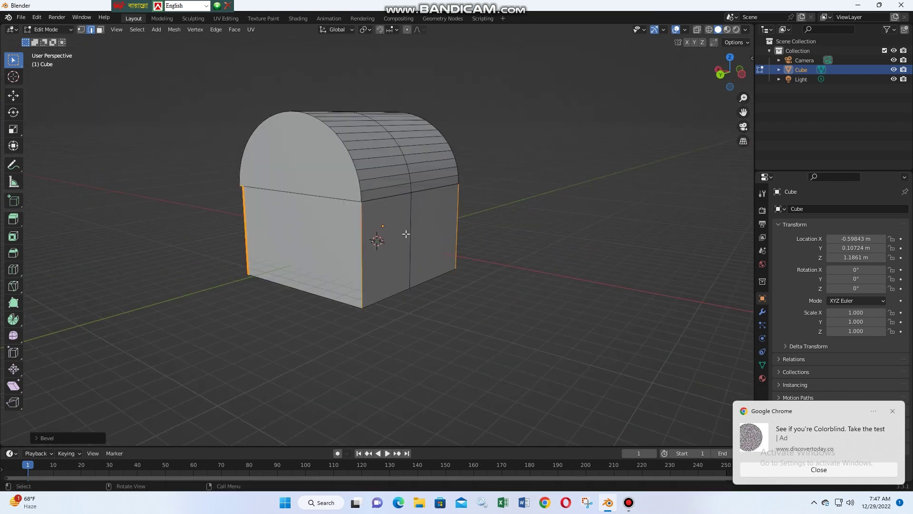
{"action": "left_click", "coordinate": [409, 236]}
{"action": "left_click", "coordinate": [361, 228]}
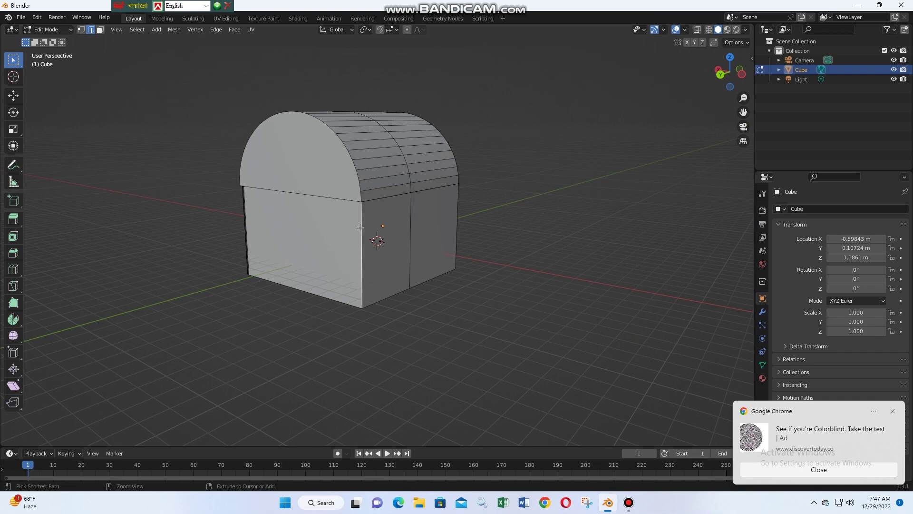
{"action": "key", "text": "ctrl+b"}
{"action": "scroll", "coordinate": [349, 231], "scroll_direction": "up", "scroll_amount": 3}
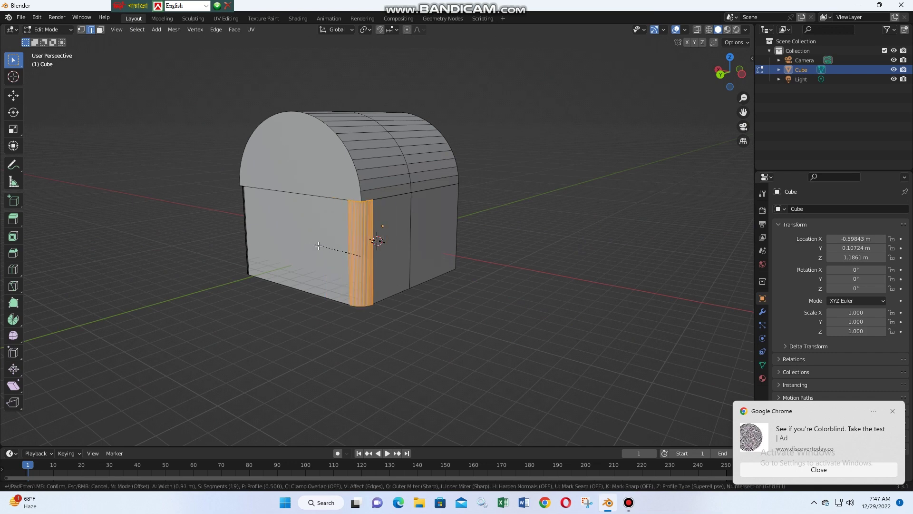
{"action": "left_click", "coordinate": [362, 245]}
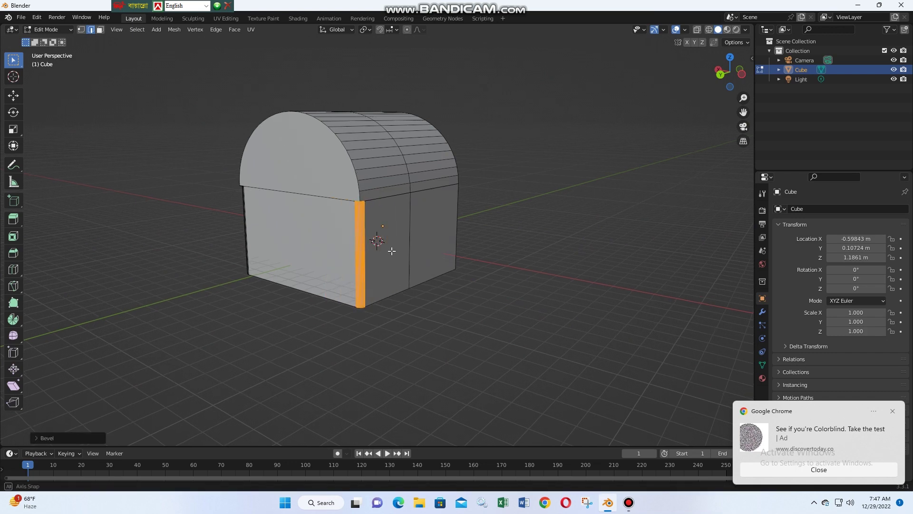
{"action": "middle_click_drag", "start_coordinate": [362, 245], "coordinate": [392, 240]}
Step: Bevel the remaining right-side corner edges and clear the edge selection
{"action": "key", "text": "alt+a"}
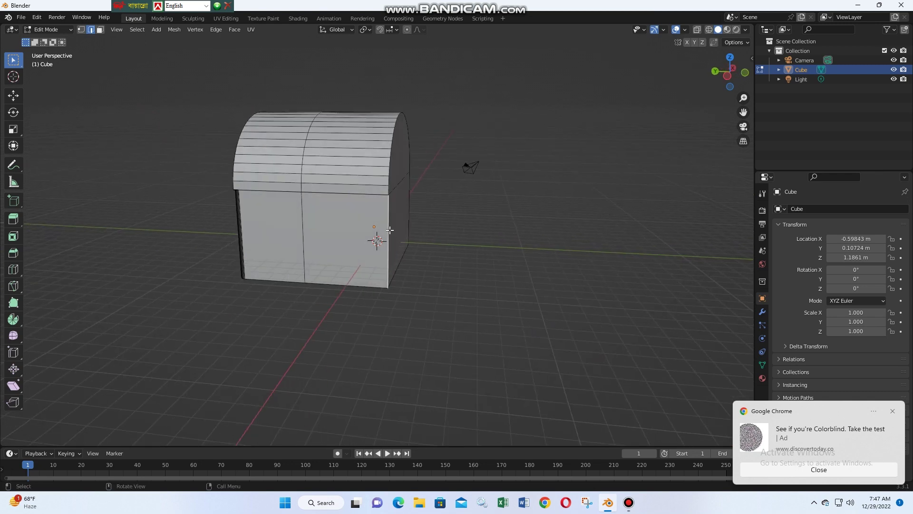
{"action": "key", "text": "ctrl+b"}
{"action": "left_click", "coordinate": [374, 235]}
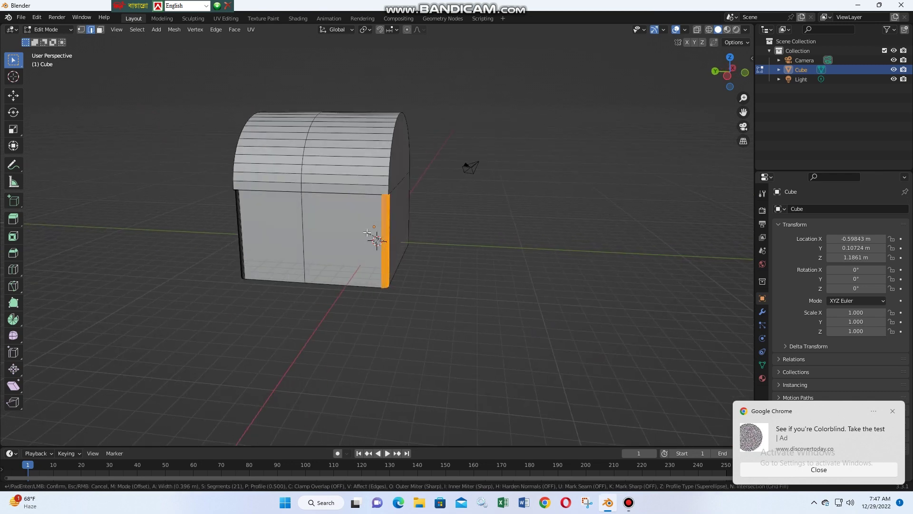
{"action": "middle_click_drag", "start_coordinate": [376, 238], "coordinate": [415, 230]}
{"action": "left_click", "coordinate": [450, 218]}
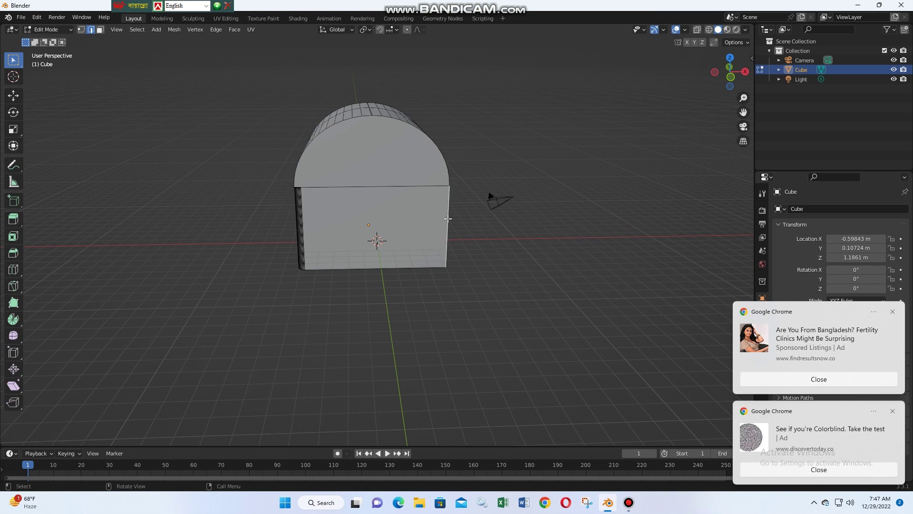
{"action": "key", "text": "ctrl+b"}
{"action": "left_click", "coordinate": [427, 225]}
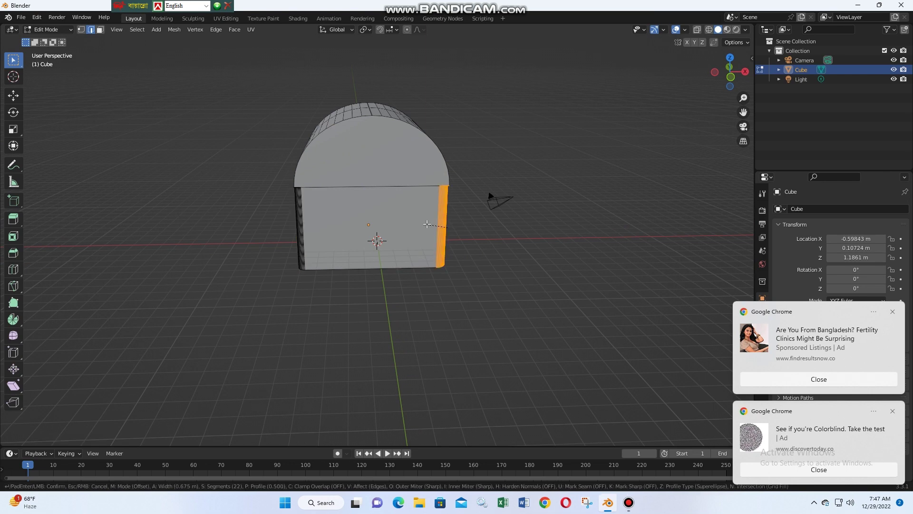
{"action": "mouse_move", "coordinate": [427, 225]}
{"action": "middle_mouse_down"}
{"action": "mouse_move", "coordinate": [548, 219]}
{"action": "mouse_move", "coordinate": [491, 218]}
{"action": "mouse_move", "coordinate": [512, 229]}
{"action": "mouse_move", "coordinate": [629, 208]}
{"action": "mouse_move", "coordinate": [74, 349]}
{"action": "middle_mouse_up"}
{"action": "left_click", "coordinate": [512, 228]}
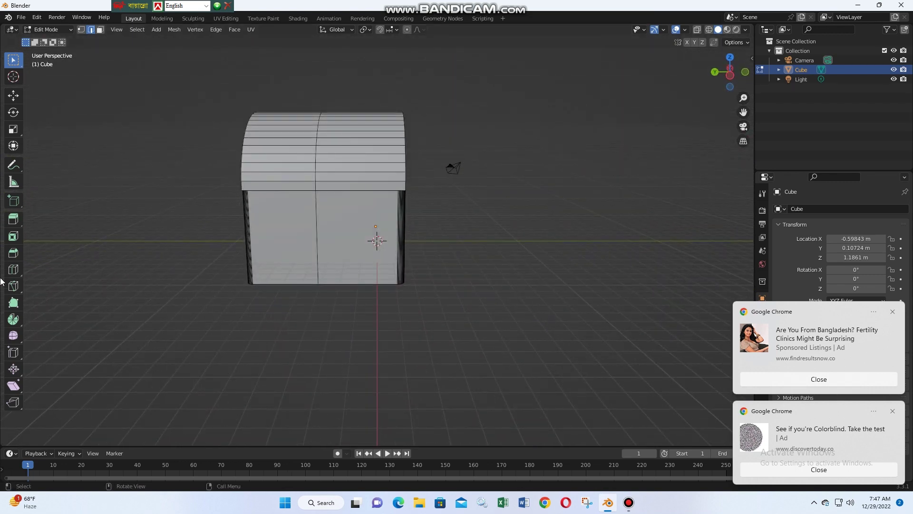
Step: Trace Knife tool cut points around the front face's left panel, then cancel the cut
{"action": "left_click", "coordinate": [14, 302]}
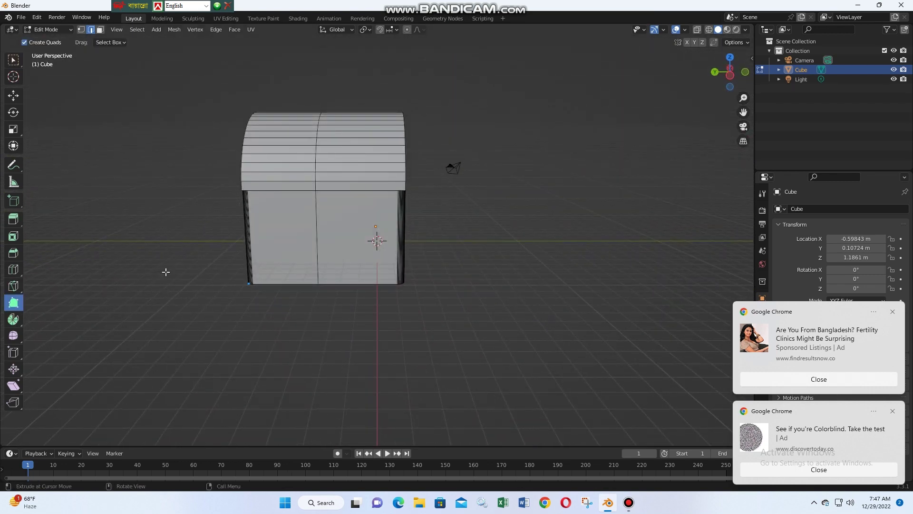
{"action": "left_click", "coordinate": [258, 198]}
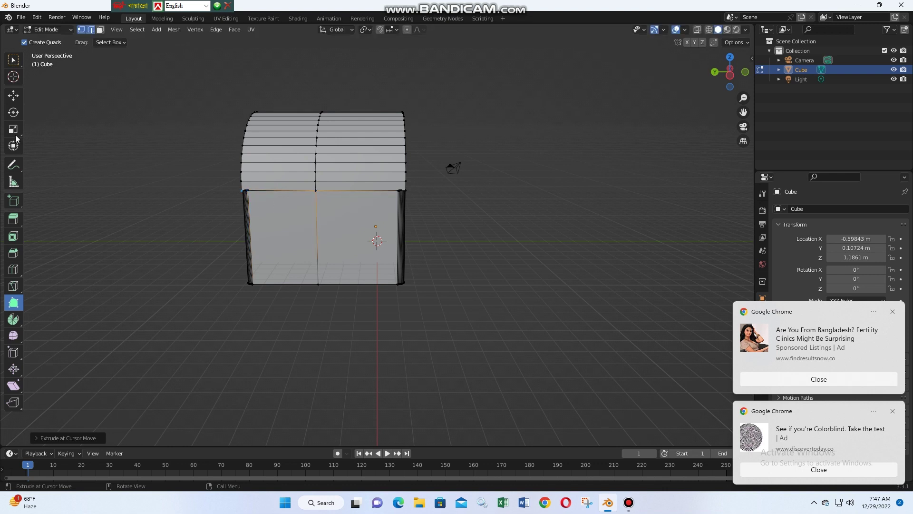
{"action": "left_click", "coordinate": [13, 286]}
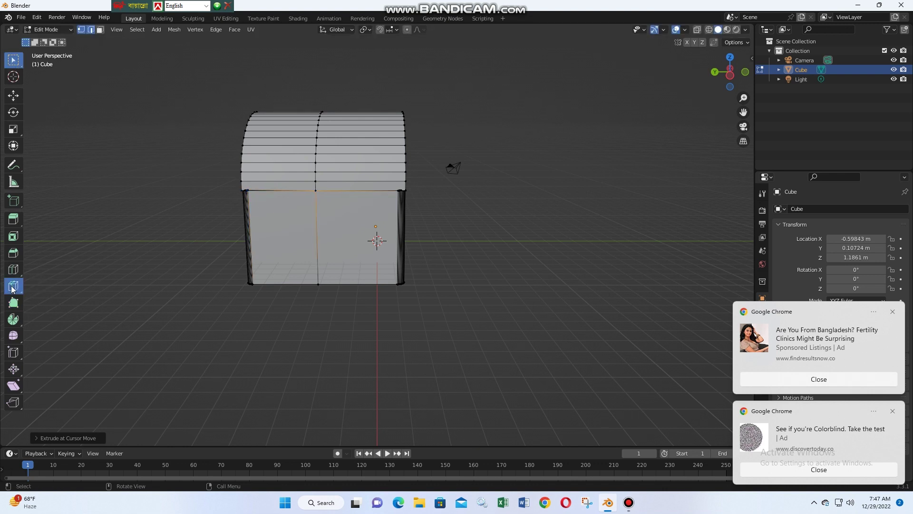
{"action": "left_click", "coordinate": [254, 196]}
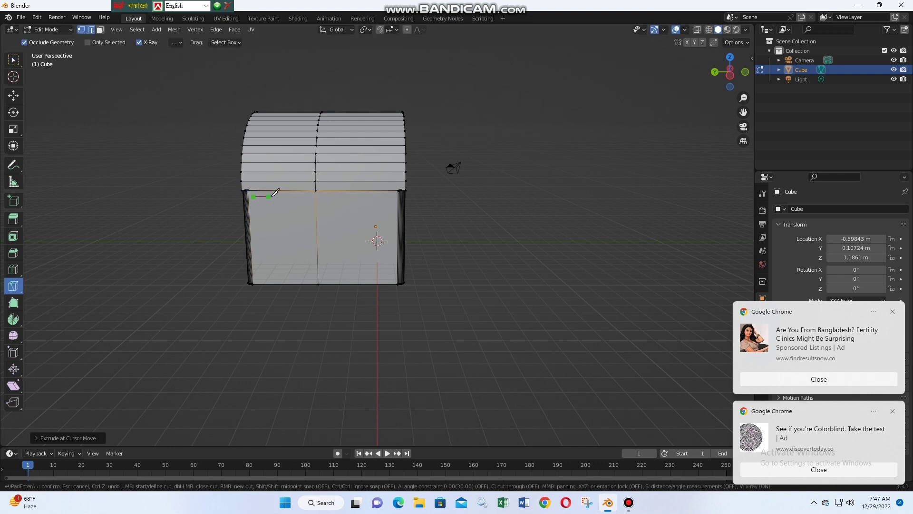
{"action": "left_click", "coordinate": [298, 196]}
{"action": "left_click", "coordinate": [299, 284]}
{"action": "left_click", "coordinate": [254, 196]}
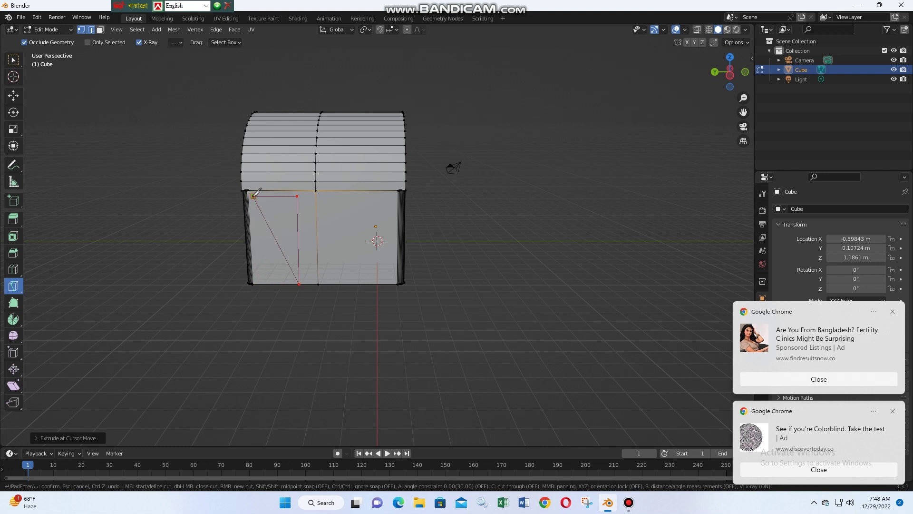
{"action": "left_click", "coordinate": [258, 284]}
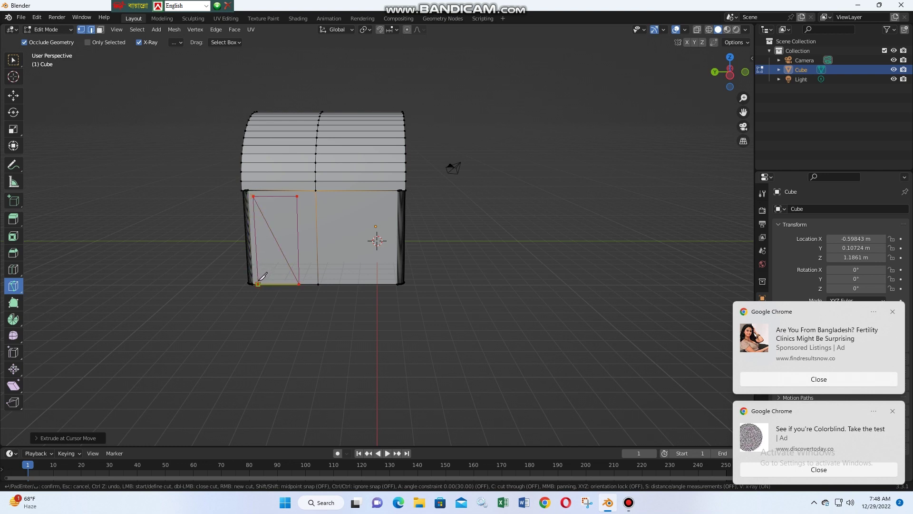
{"action": "left_click", "coordinate": [299, 284]}
{"action": "key", "text": "ctrl"}
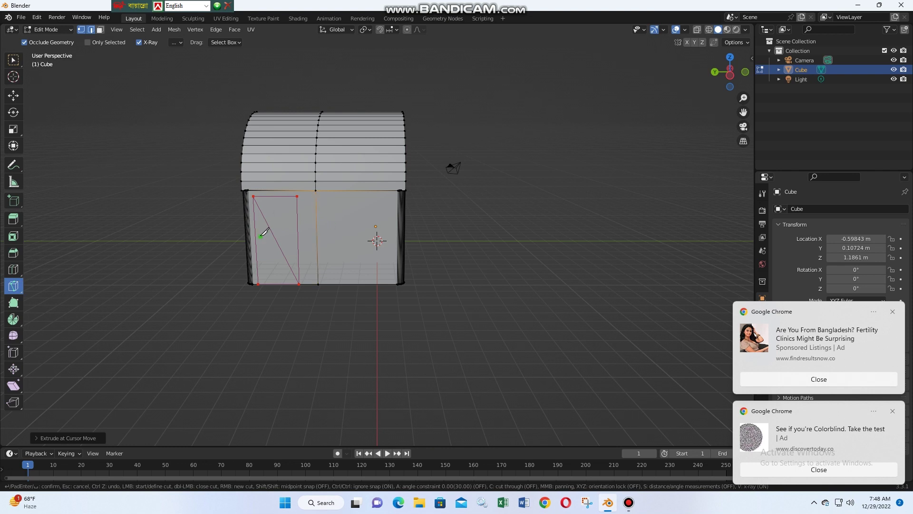
{"action": "key", "text": "Escape"}
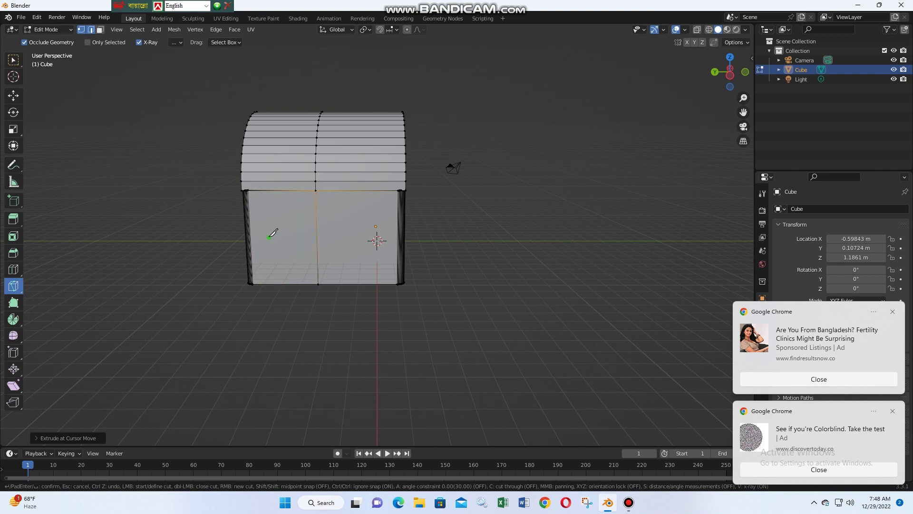
{"action": "key", "text": "w"}
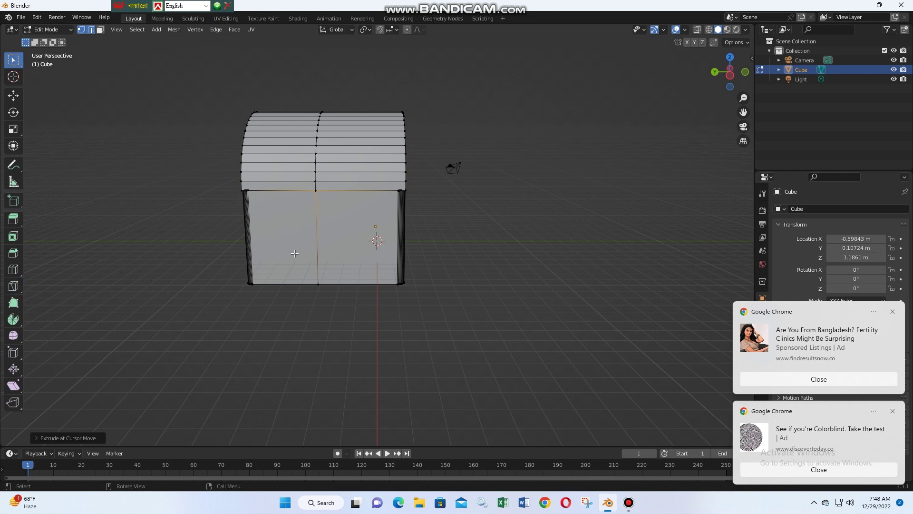
Step: Add a horizontal loop cut across the chest's front
{"action": "left_click", "coordinate": [13, 269]}
{"action": "left_click_drag", "start_coordinate": [280, 208], "coordinate": [292, 216]}
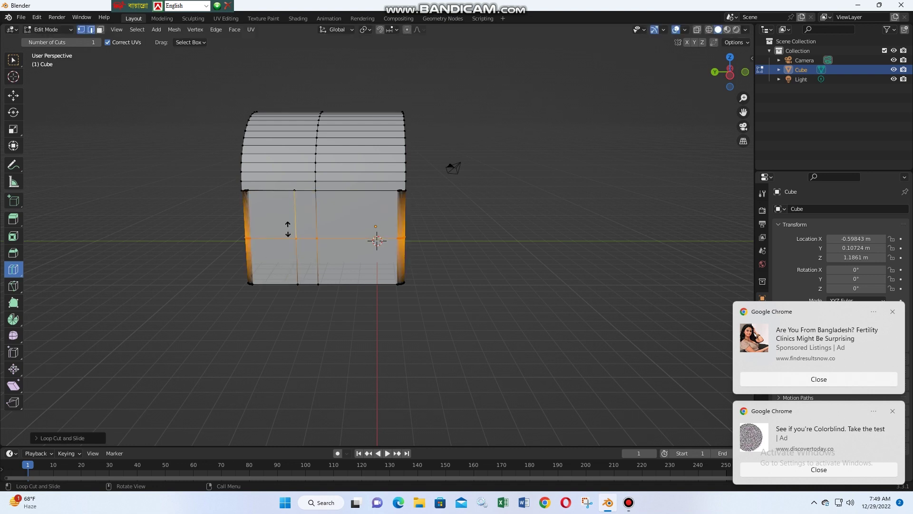
{"action": "mouse_move", "coordinate": [285, 223]}
{"action": "left_mouse_down"}
{"action": "mouse_move", "coordinate": [297, 255]}
{"action": "mouse_move", "coordinate": [272, 262]}
{"action": "left_mouse_up"}
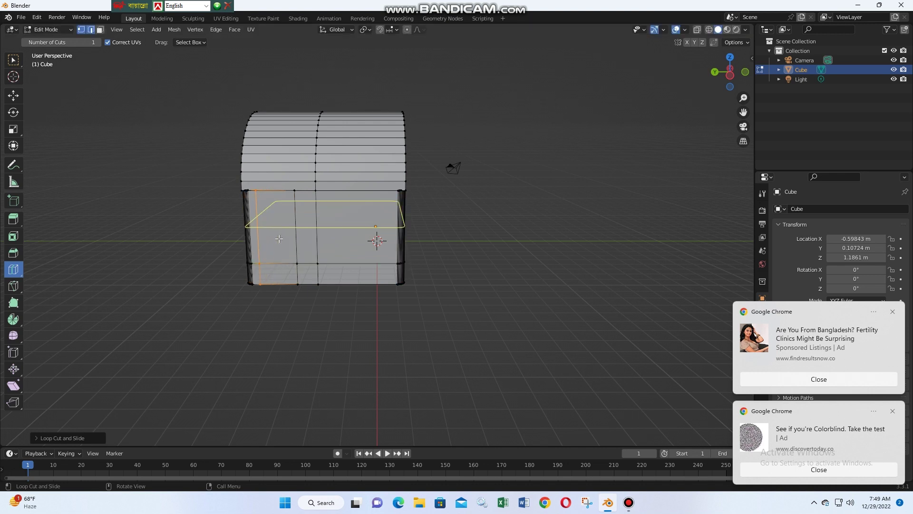
{"action": "left_click_drag", "start_coordinate": [283, 222], "coordinate": [290, 186]}
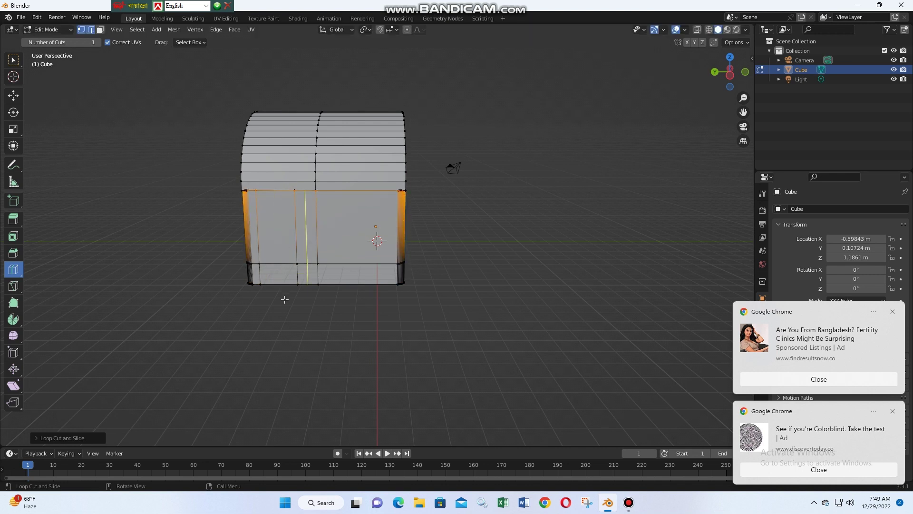
Step: Delete the two left front faces to open a doorway in the chest
{"action": "left_click", "coordinate": [20, 62]}
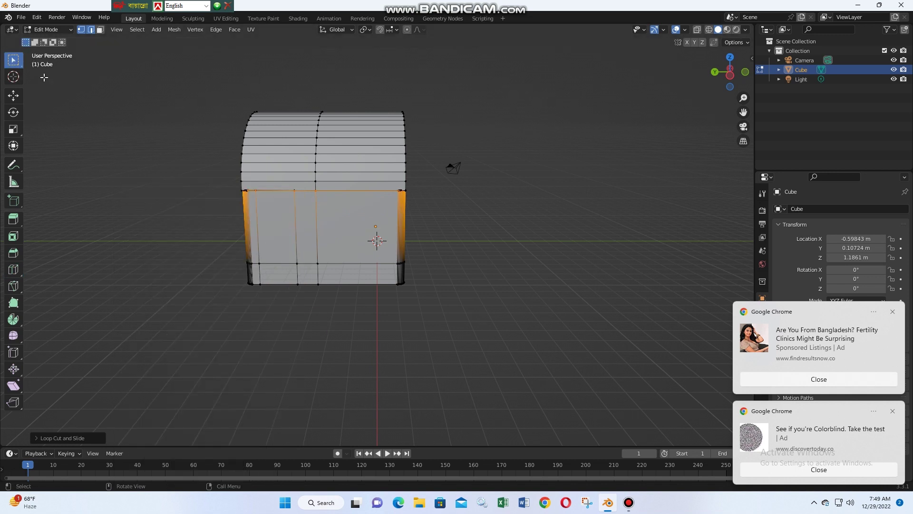
{"action": "left_click", "coordinate": [100, 29]}
{"action": "left_click", "coordinate": [276, 226]}
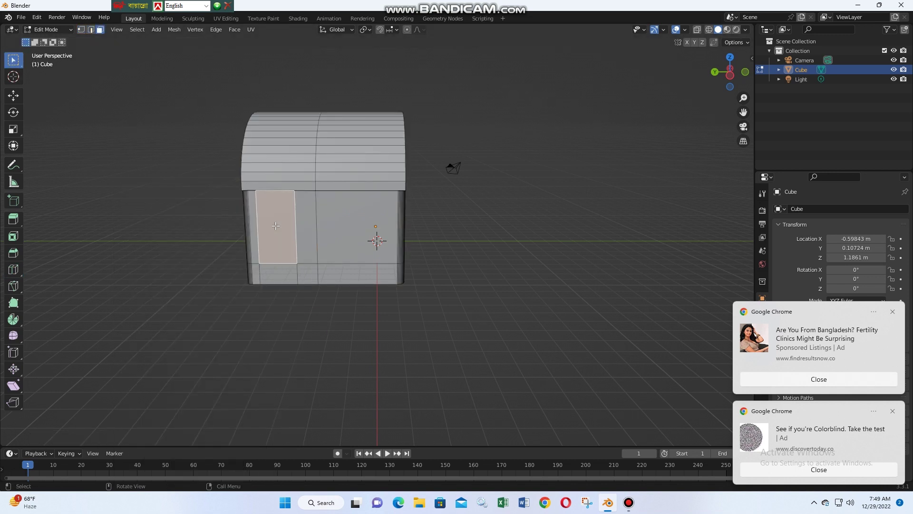
{"action": "left_click", "coordinate": [278, 270], "text": "shift"}
{"action": "key", "text": "x"}
{"action": "left_click", "coordinate": [280, 270]}
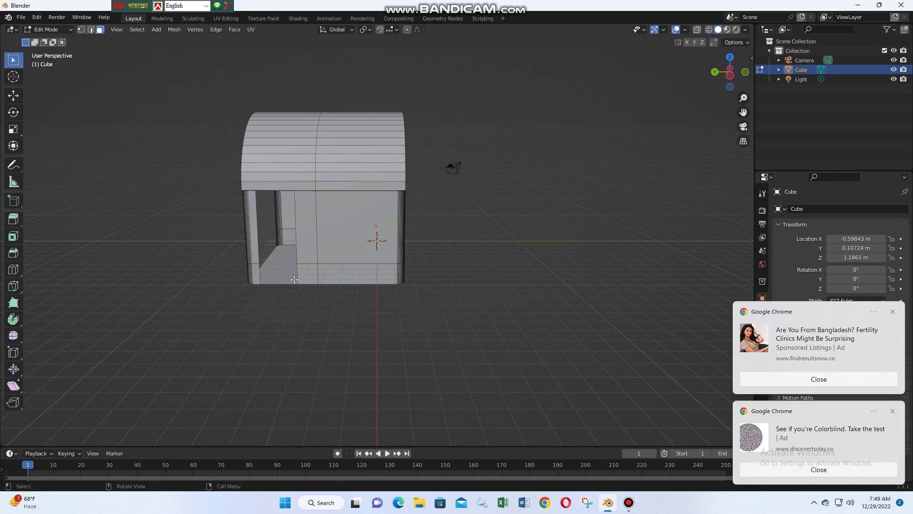
{"action": "mouse_move", "coordinate": [294, 279]}
{"action": "middle_mouse_down"}
{"action": "mouse_move", "coordinate": [325, 305]}
{"action": "mouse_move", "coordinate": [318, 305]}
{"action": "middle_mouse_up"}
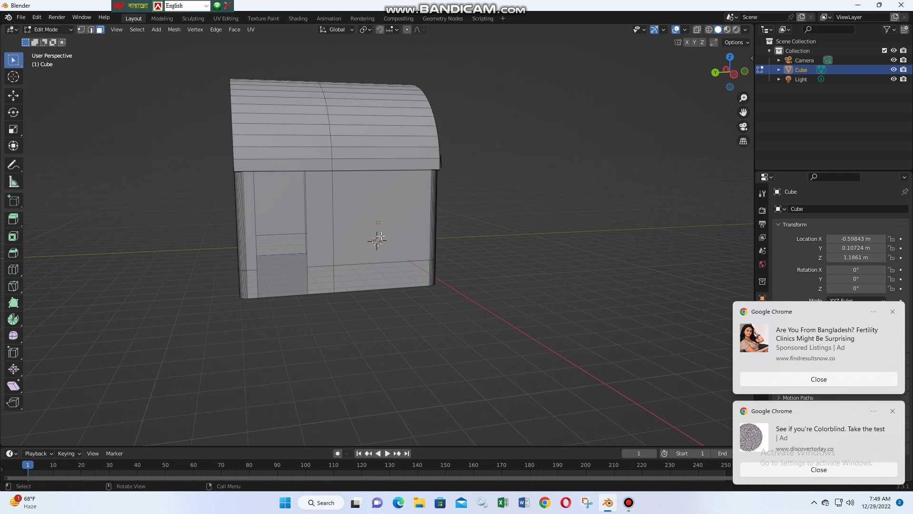
Step: Add a plane, scale it into a large floor and place it under the chest
{"action": "scroll", "coordinate": [317, 310], "scroll_direction": "down", "scroll_amount": 1}
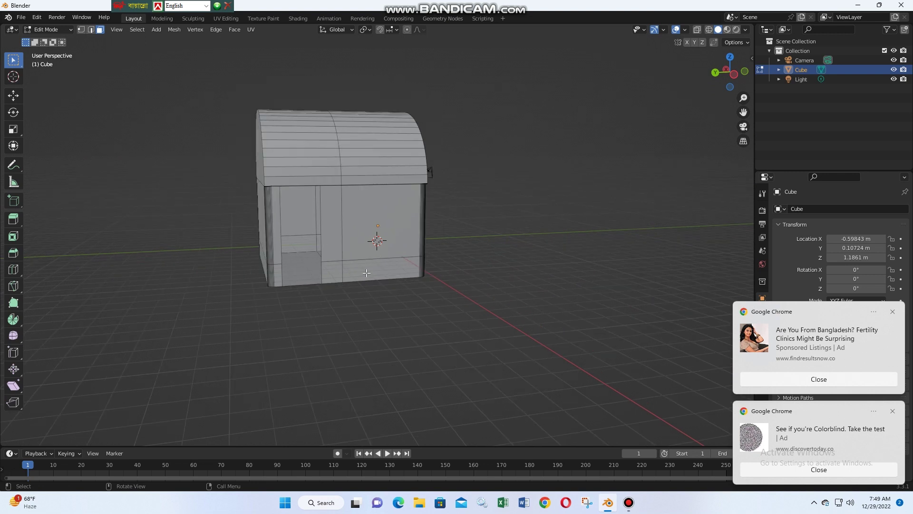
{"action": "key", "text": "shift+a"}
{"action": "left_click", "coordinate": [344, 297]}
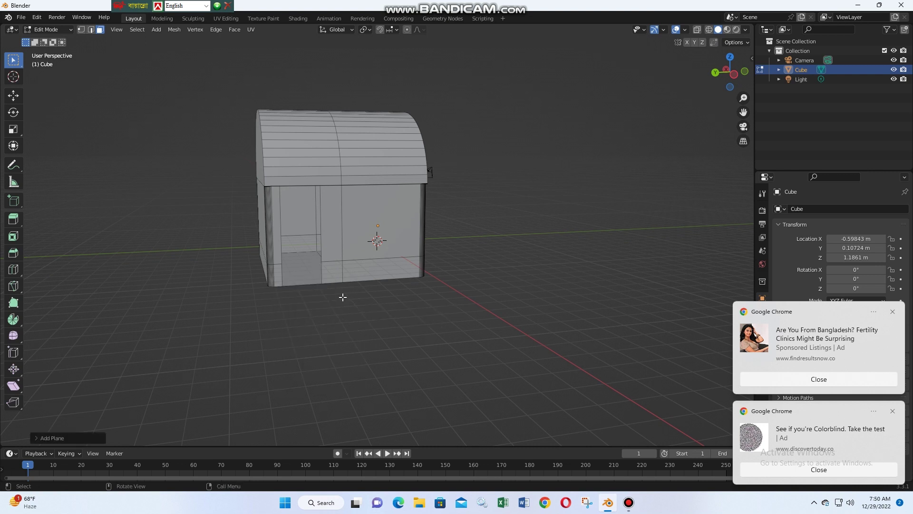
{"action": "key", "text": "s"}
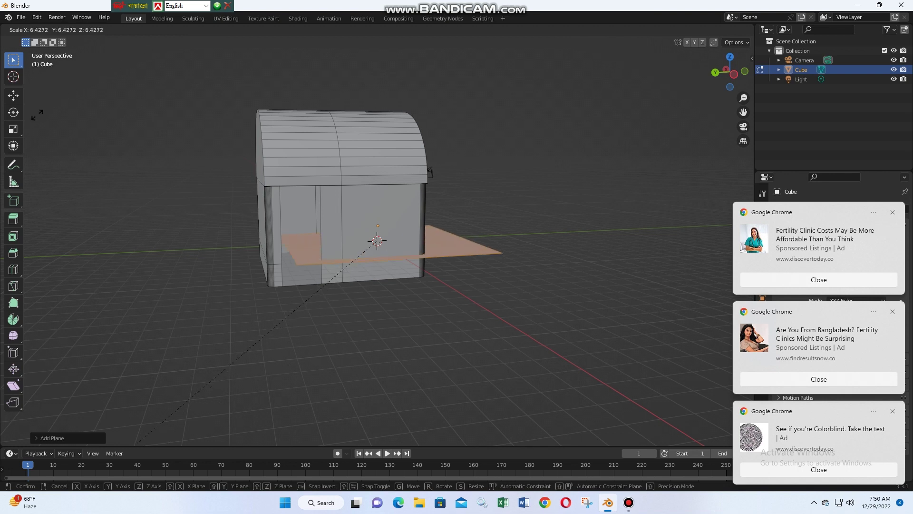
{"action": "left_click", "coordinate": [860, 5]}
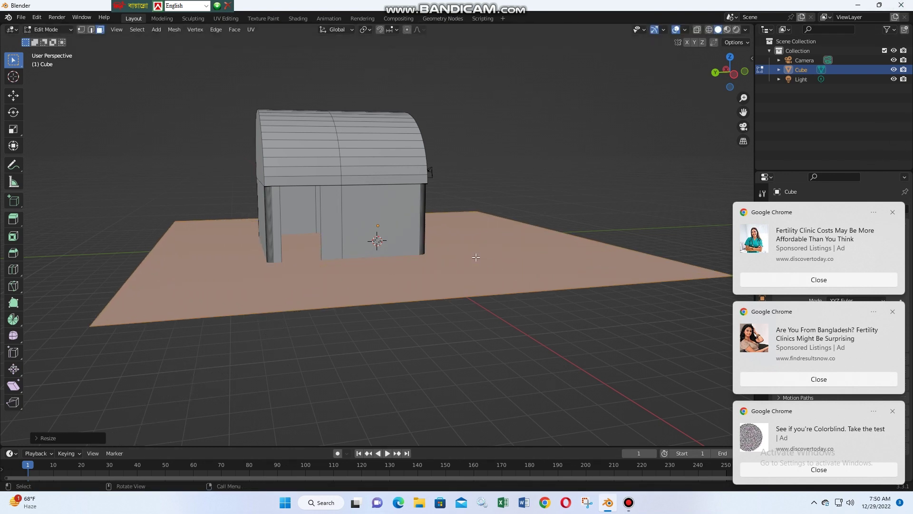
{"action": "key", "text": "g"}
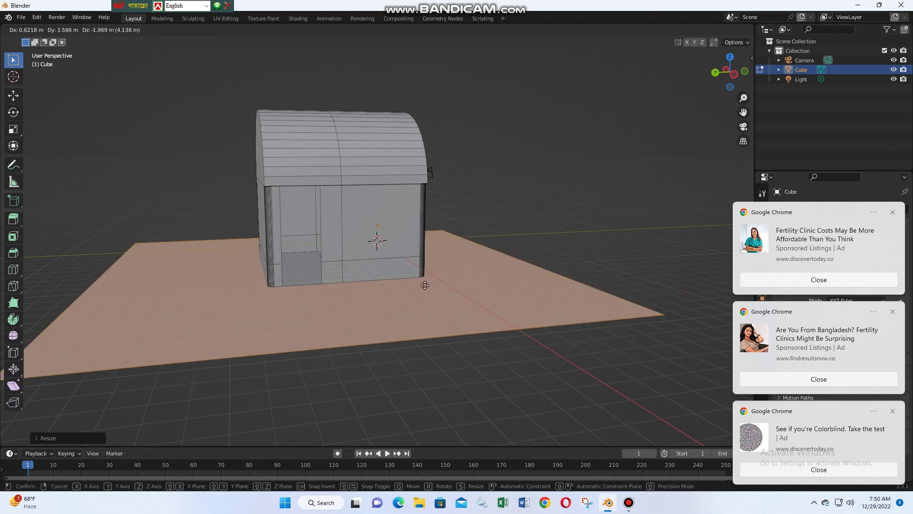
{"action": "left_click", "coordinate": [425, 278]}
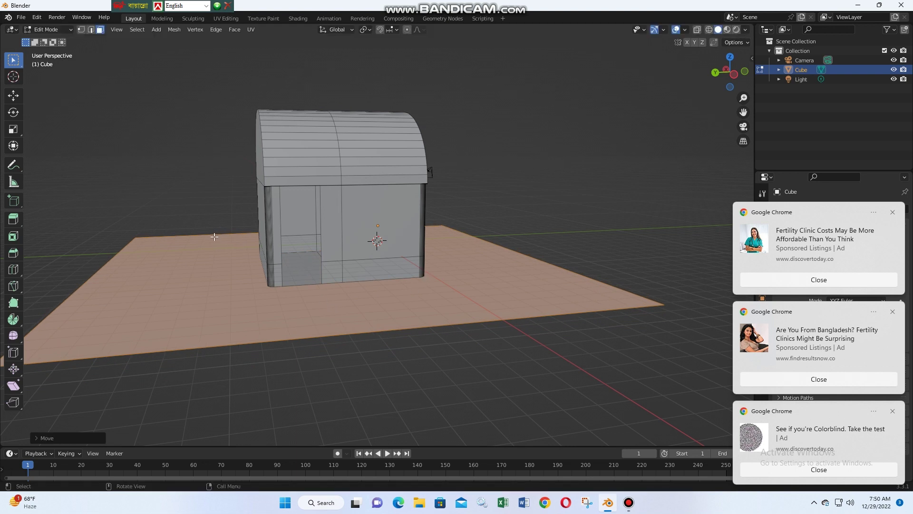
{"action": "left_click", "coordinate": [188, 224]}
Step: Extrude the floor's back and left edges upward into a back wall and side wall
{"action": "left_click", "coordinate": [91, 30]}
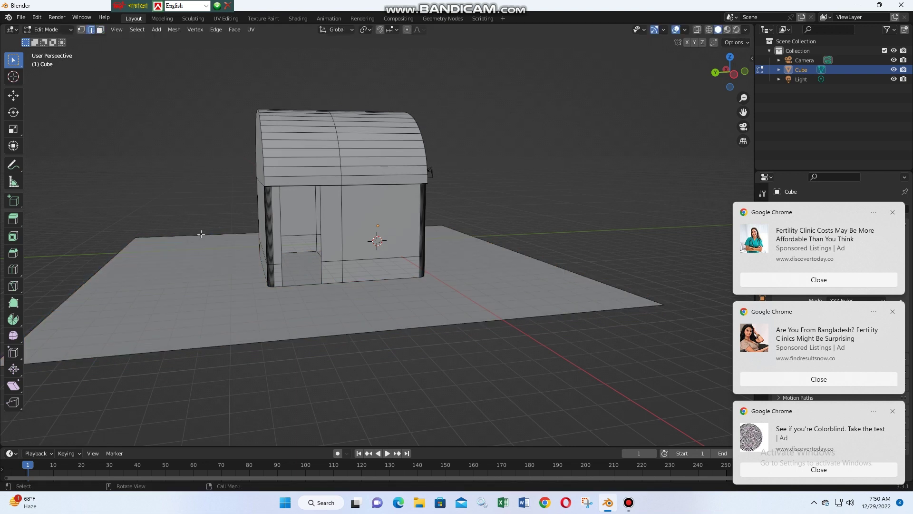
{"action": "left_click", "coordinate": [201, 235]}
{"action": "key", "text": "e"}
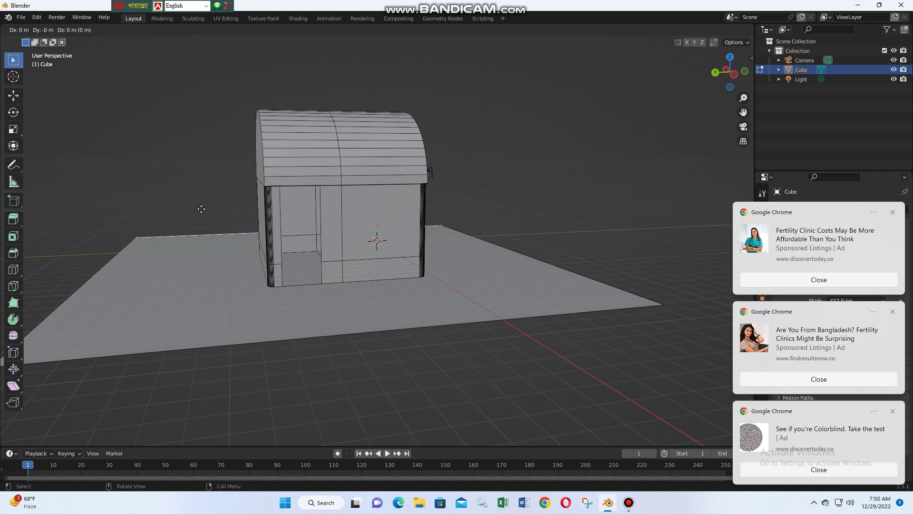
{"action": "left_click", "coordinate": [193, 70]}
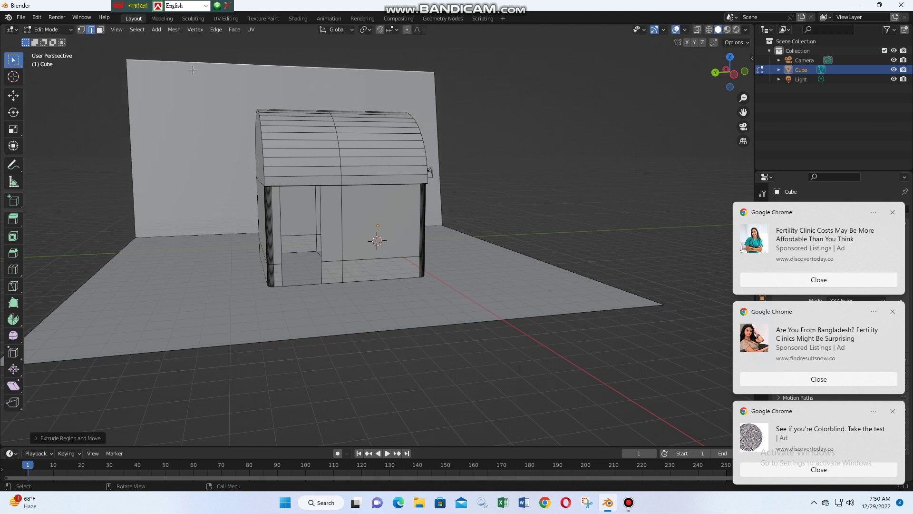
{"action": "left_click", "coordinate": [112, 260]}
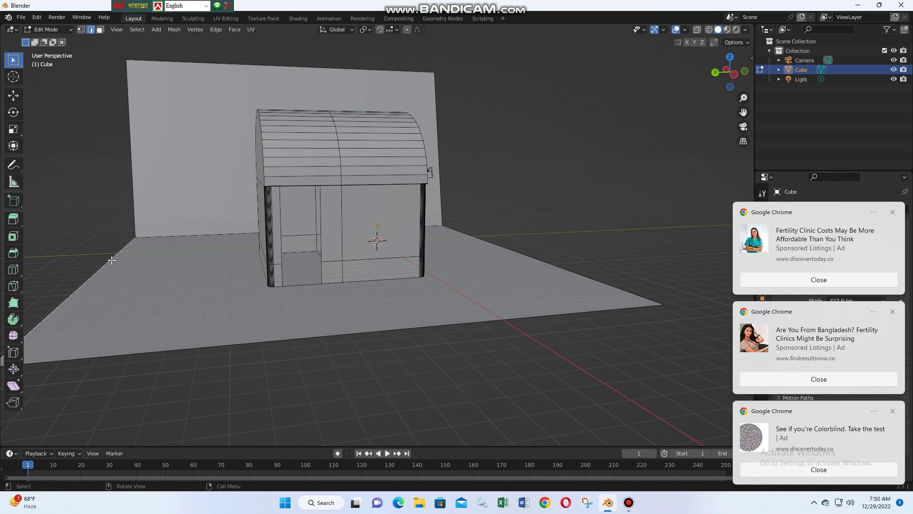
{"action": "key", "text": "e"}
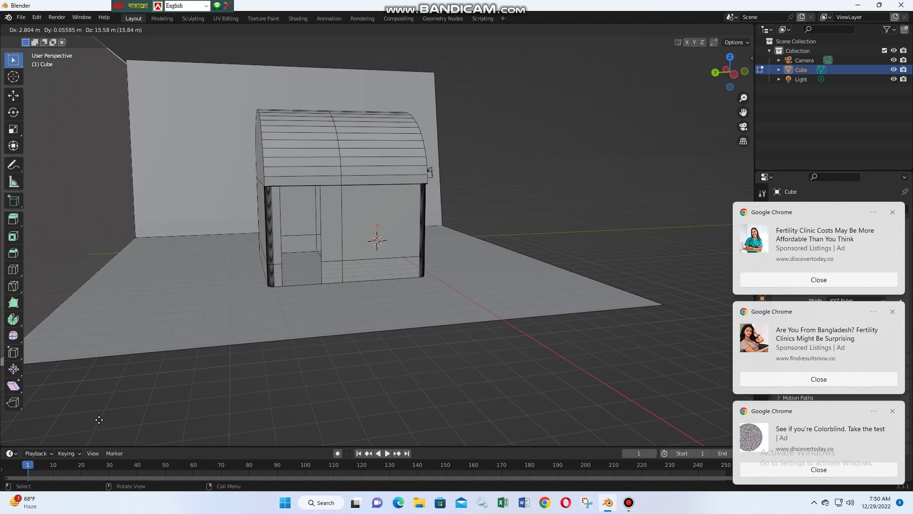
{"action": "left_click", "coordinate": [99, 416]}
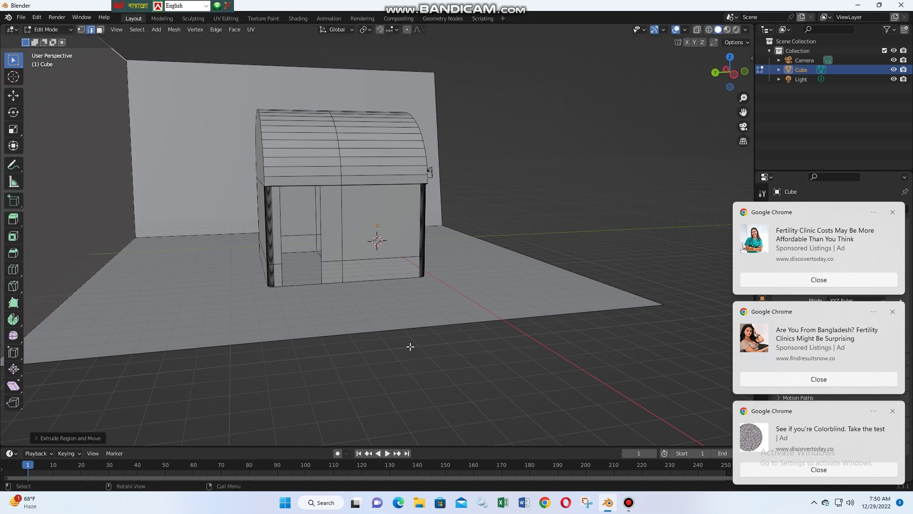
{"action": "mouse_move", "coordinate": [410, 342]}
{"action": "middle_mouse_down"}
{"action": "mouse_move", "coordinate": [377, 357]}
{"action": "mouse_move", "coordinate": [425, 361]}
{"action": "mouse_move", "coordinate": [199, 247]}
{"action": "middle_mouse_up"}
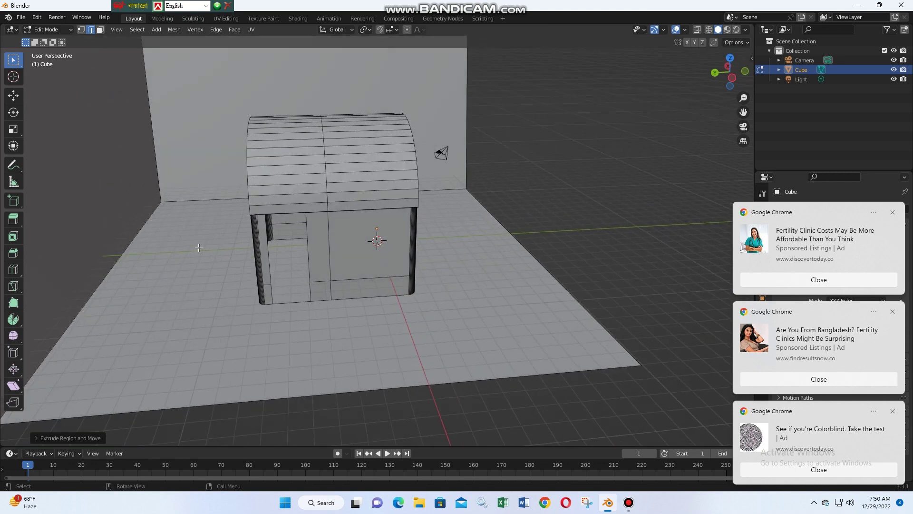
{"action": "left_click", "coordinate": [157, 166]}
{"action": "left_click", "coordinate": [156, 208]}
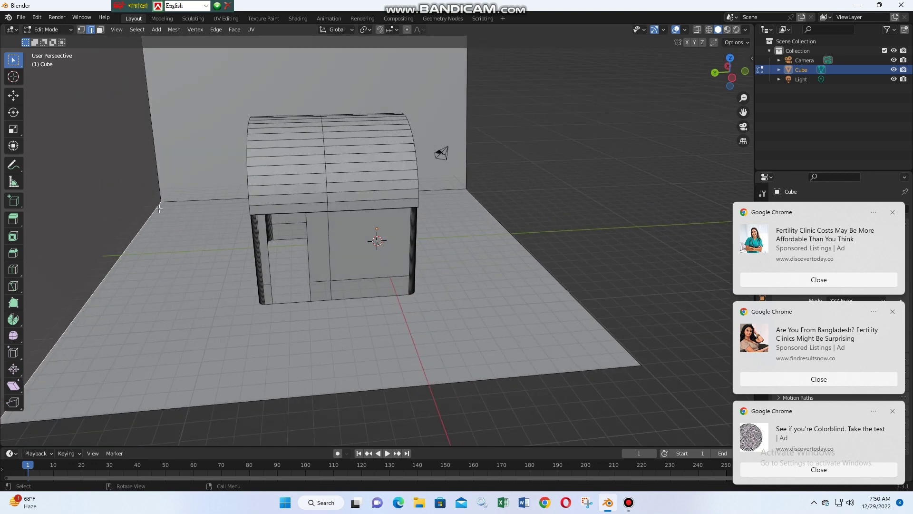
Step: Bevel the floor's back and left wall edges into wide multi-segment curved coves
{"action": "left_click", "coordinate": [180, 200], "text": "shift"}
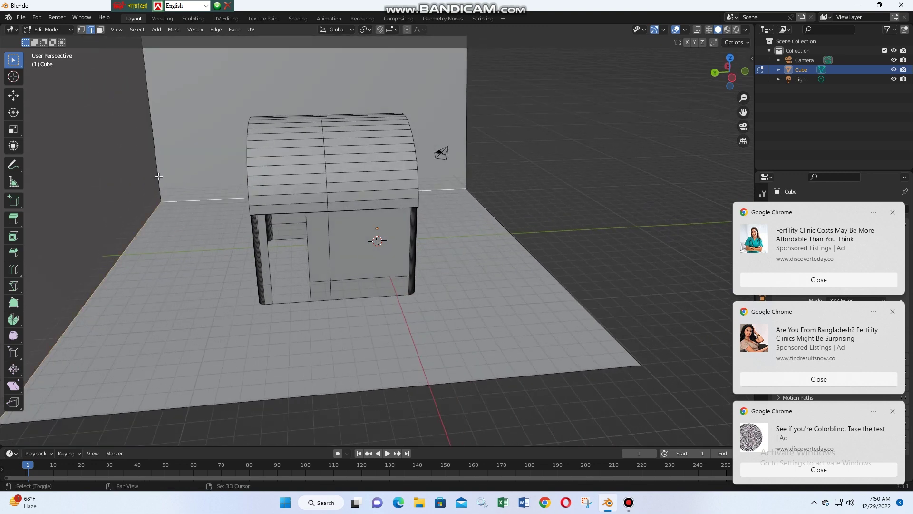
{"action": "left_click", "coordinate": [159, 177], "text": "shift"}
{"action": "left_click", "coordinate": [158, 170], "text": "shift"}
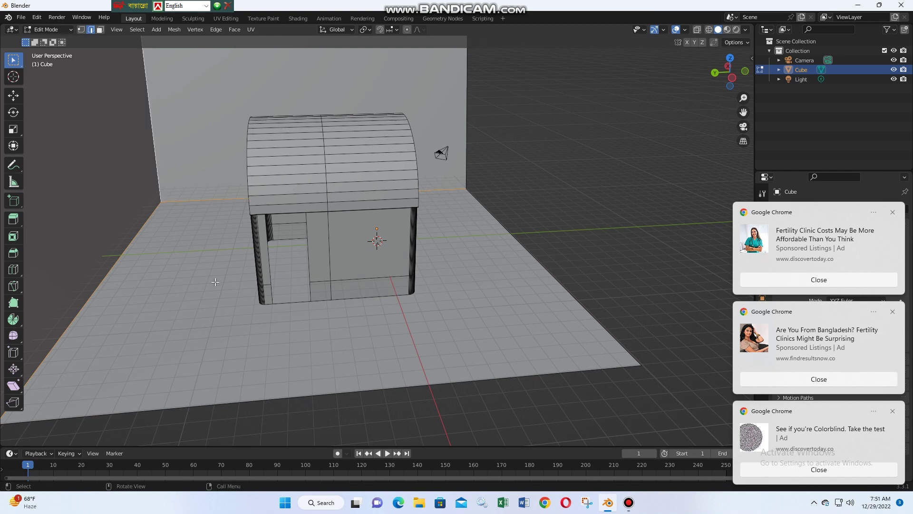
{"action": "key", "text": "ctrl+b"}
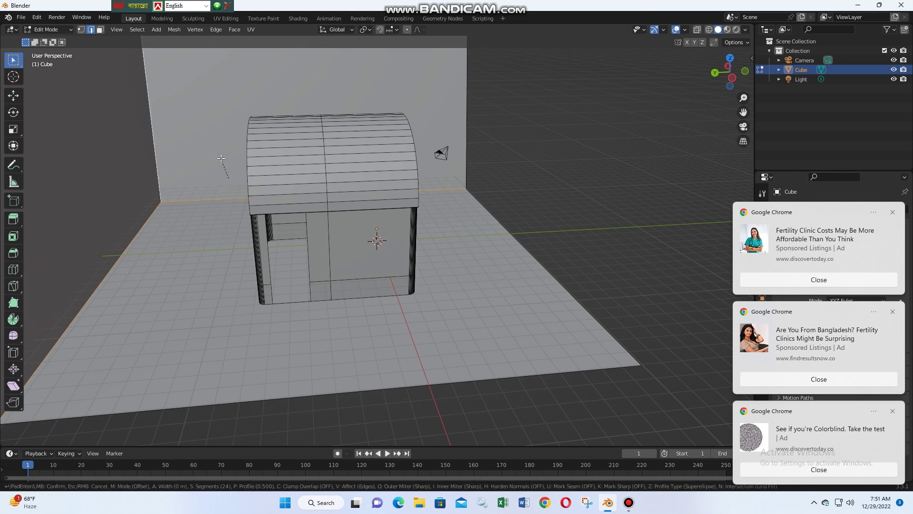
{"action": "left_click", "coordinate": [268, 332]}
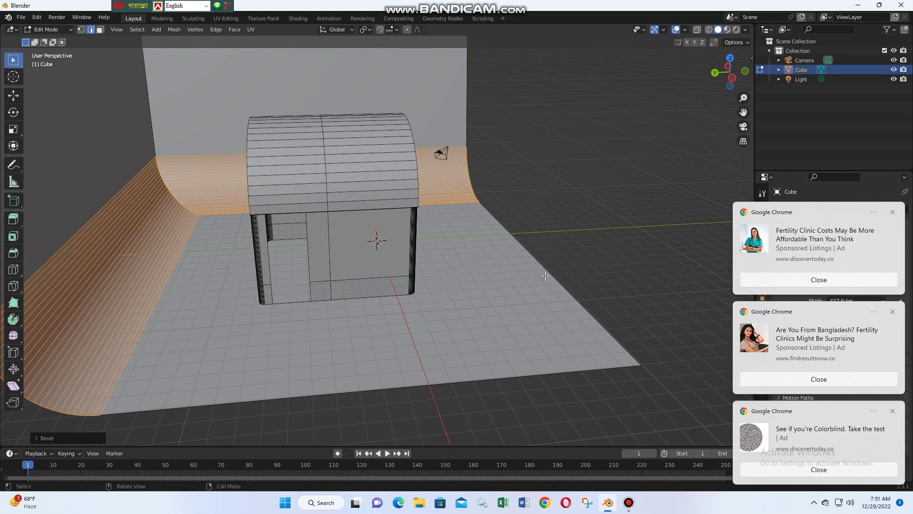
{"action": "middle_click_drag", "start_coordinate": [545, 276], "coordinate": [535, 205]}
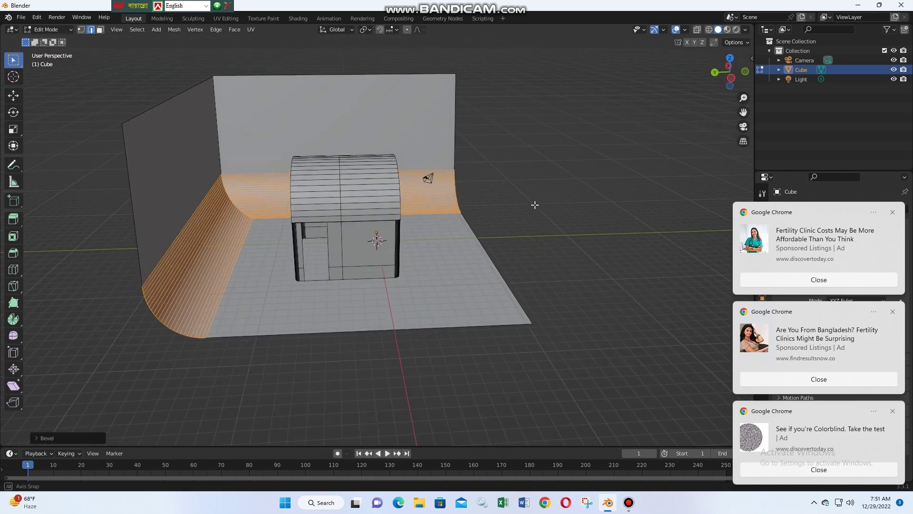
{"action": "middle_click_drag", "start_coordinate": [590, 166], "coordinate": [580, 173]}
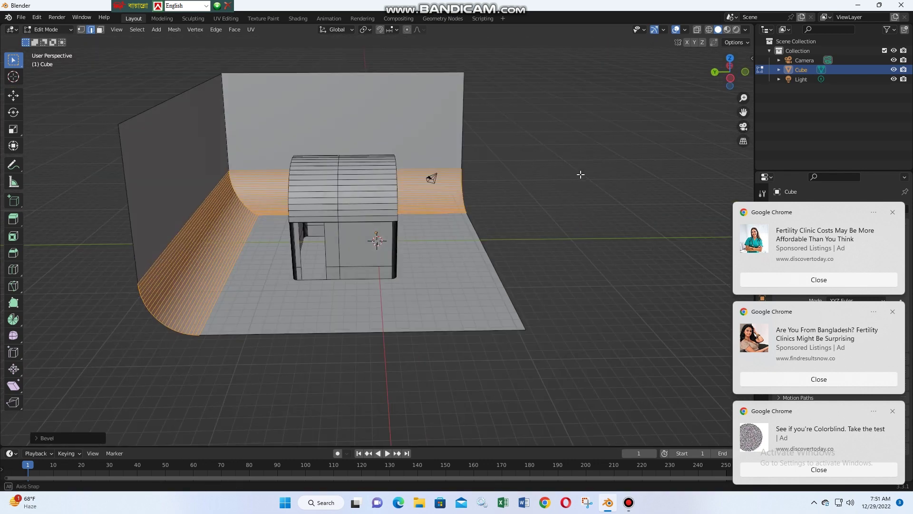
{"action": "left_click", "coordinate": [363, 252]}
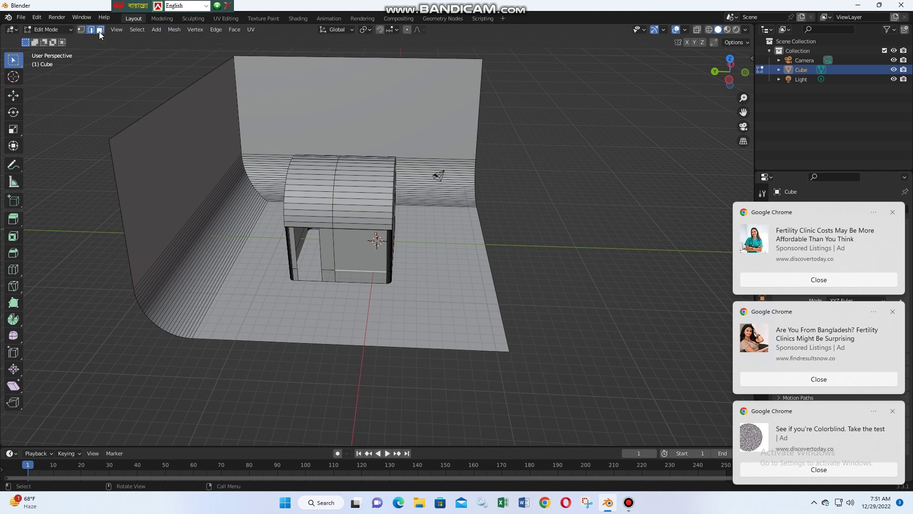
Step: Select the linked chest mesh, compare rendered and solid shading, then deselect it
{"action": "left_click", "coordinate": [347, 237]}
{"action": "key", "text": "ctrl+l"}
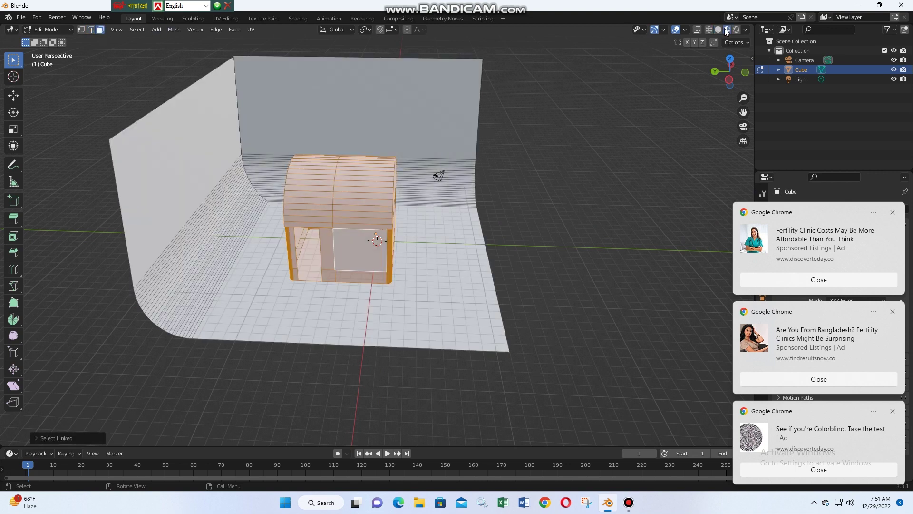
{"action": "left_click", "coordinate": [736, 29]}
{"action": "left_click", "coordinate": [719, 31]}
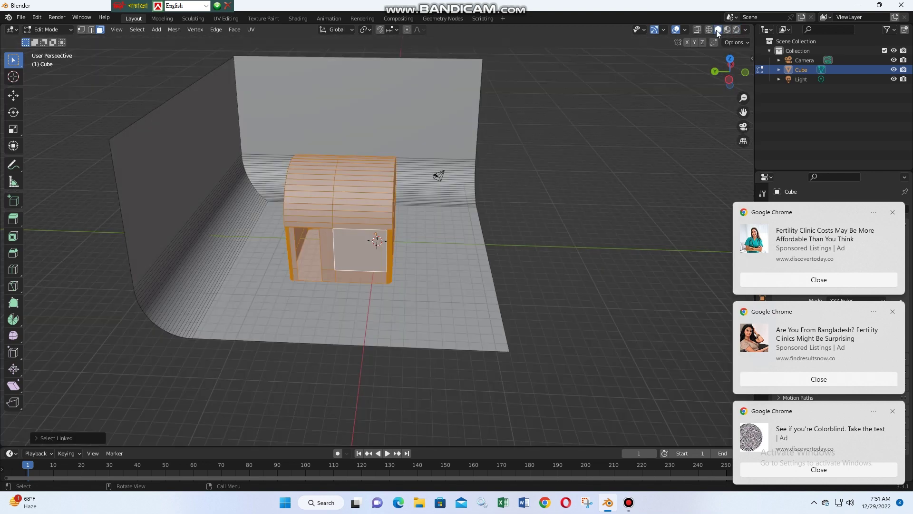
{"action": "left_click", "coordinate": [563, 214]}
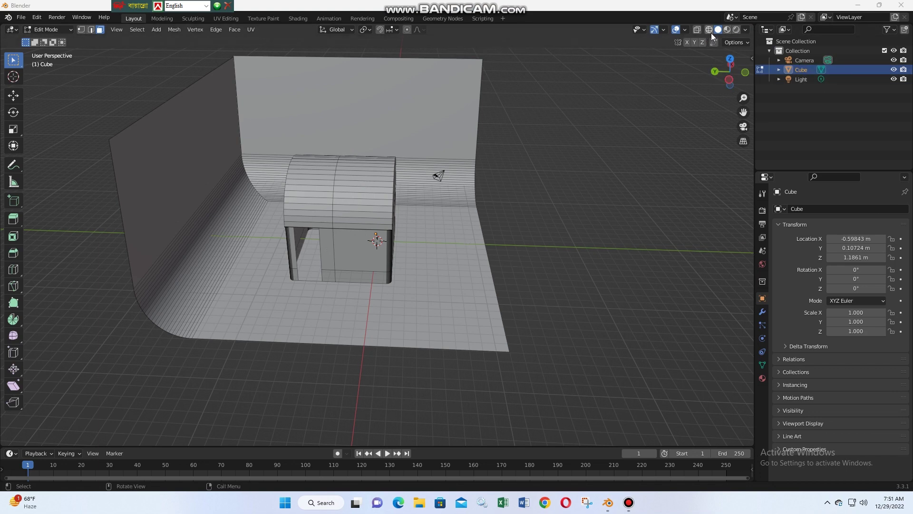
{"action": "left_click", "coordinate": [728, 30]}
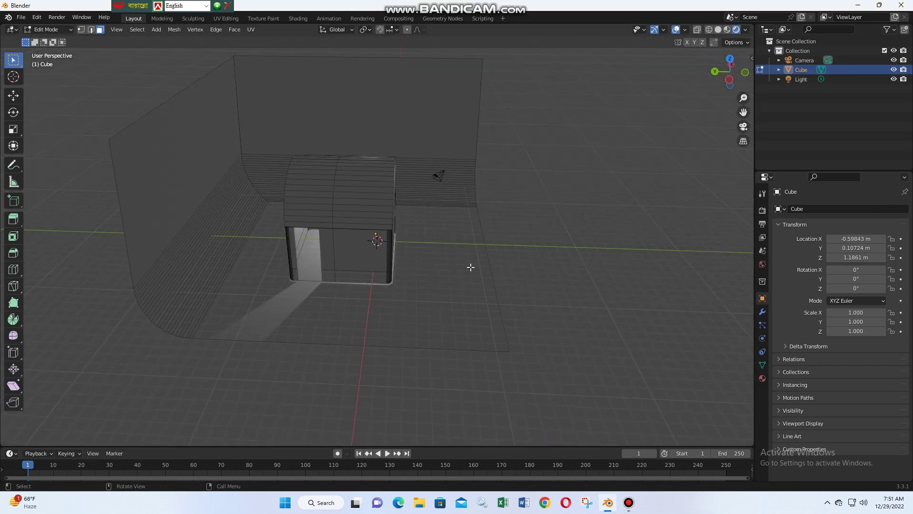
Step: Browse the Add menu, then select the whole connected backdrop mesh with L
{"action": "mouse_move", "coordinate": [470, 267]}
{"action": "middle_mouse_down"}
{"action": "mouse_move", "coordinate": [592, 212]}
{"action": "mouse_move", "coordinate": [575, 219]}
{"action": "mouse_move", "coordinate": [579, 242]}
{"action": "mouse_move", "coordinate": [575, 228]}
{"action": "mouse_move", "coordinate": [551, 255]}
{"action": "middle_mouse_up"}
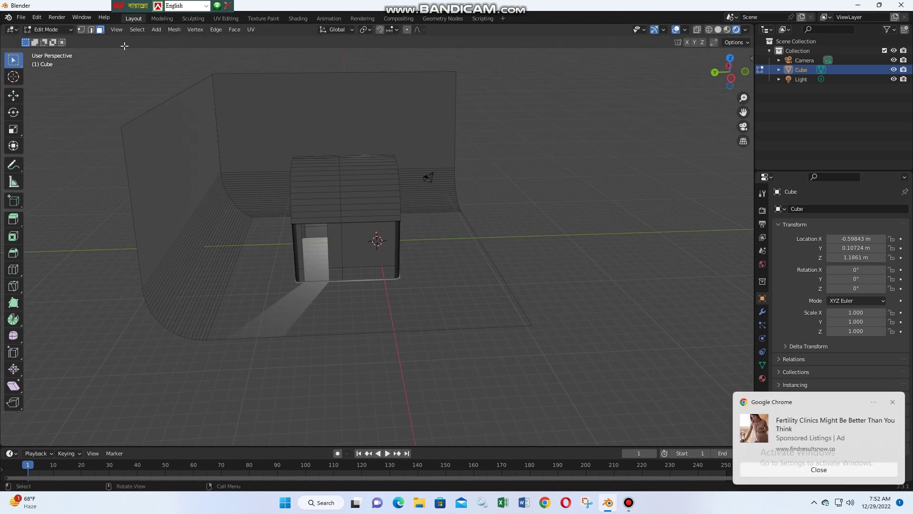
{"action": "left_click", "coordinate": [153, 28]}
{"action": "key", "text": "shift+a"}
{"action": "left_click", "coordinate": [309, 118]}
{"action": "key", "text": "l"}
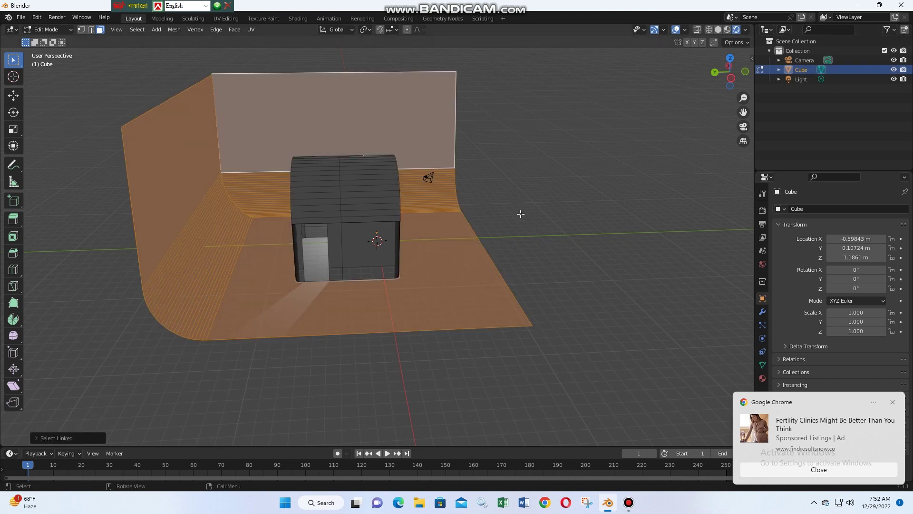
{"action": "mouse_move", "coordinate": [521, 214]}
{"action": "middle_mouse_down"}
{"action": "mouse_move", "coordinate": [528, 195]}
{"action": "mouse_move", "coordinate": [527, 204]}
{"action": "middle_mouse_up"}
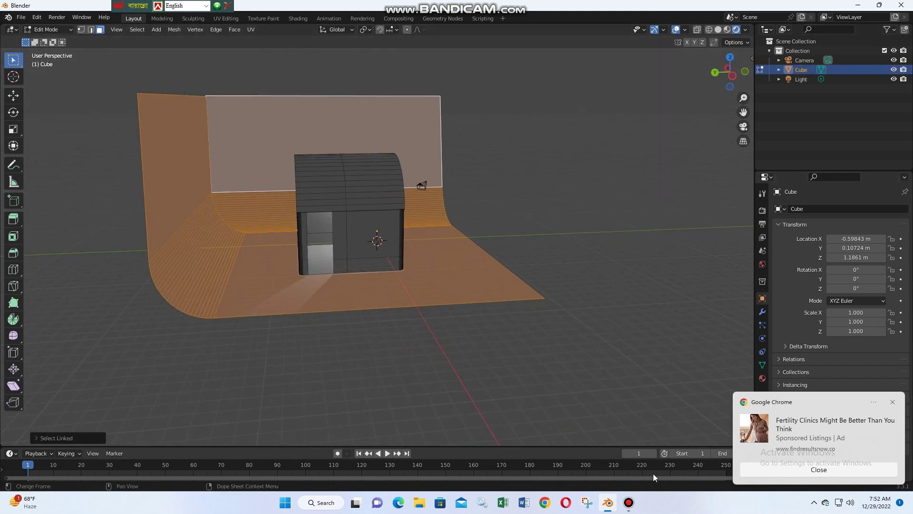
{"action": "left_click", "coordinate": [587, 502]}
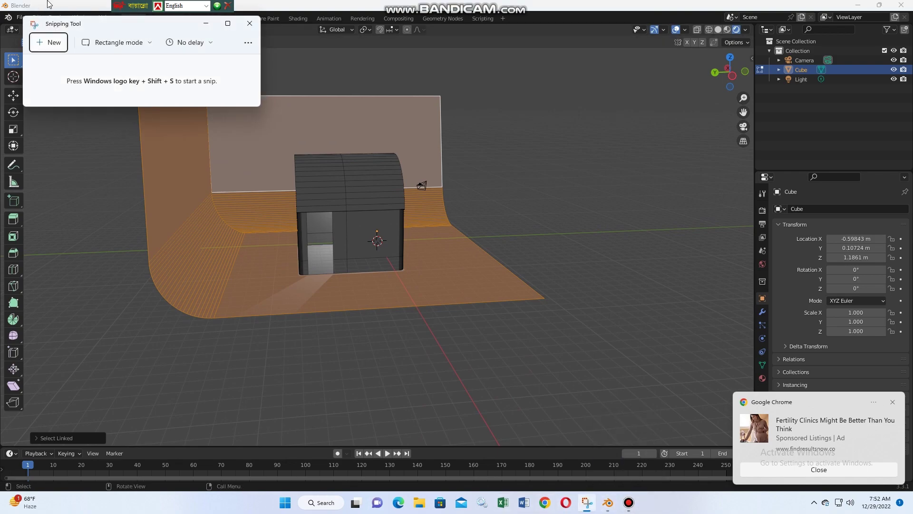
Step: Take a new rectangular snip of the Blender scene, then hide and restore Snipping Tool
{"action": "left_click", "coordinate": [52, 43]}
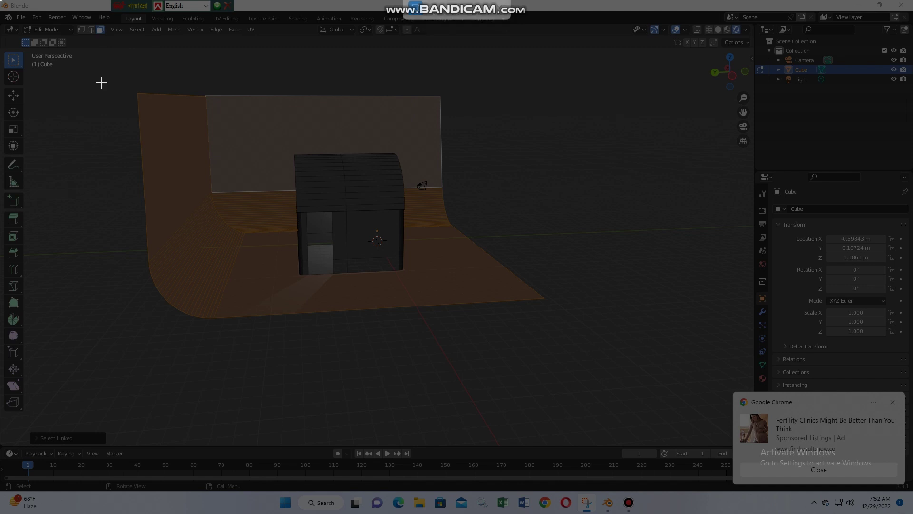
{"action": "mouse_move", "coordinate": [1, 1]}
{"action": "left_mouse_down"}
{"action": "mouse_move", "coordinate": [662, 350]}
{"action": "mouse_move", "coordinate": [731, 442]}
{"action": "left_mouse_up"}
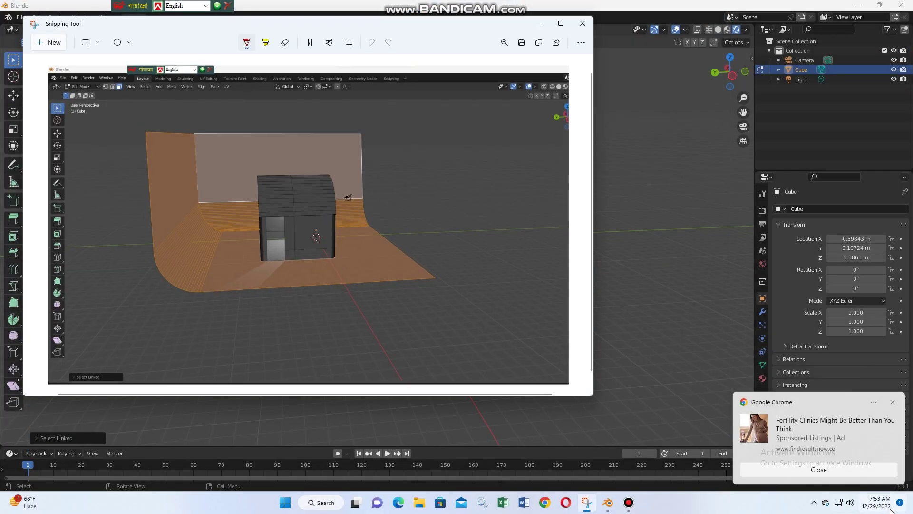
{"action": "left_click", "coordinate": [880, 501]}
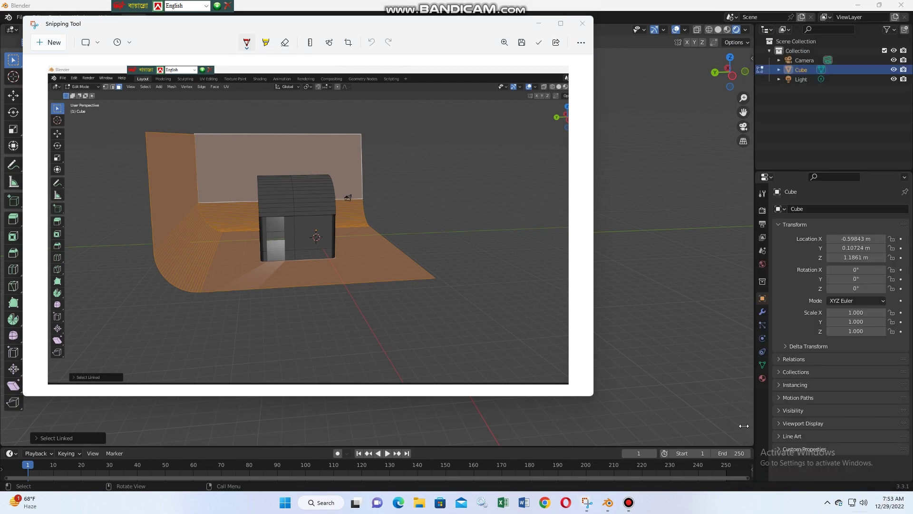
{"action": "left_click", "coordinate": [539, 24]}
{"action": "left_click", "coordinate": [587, 502]}
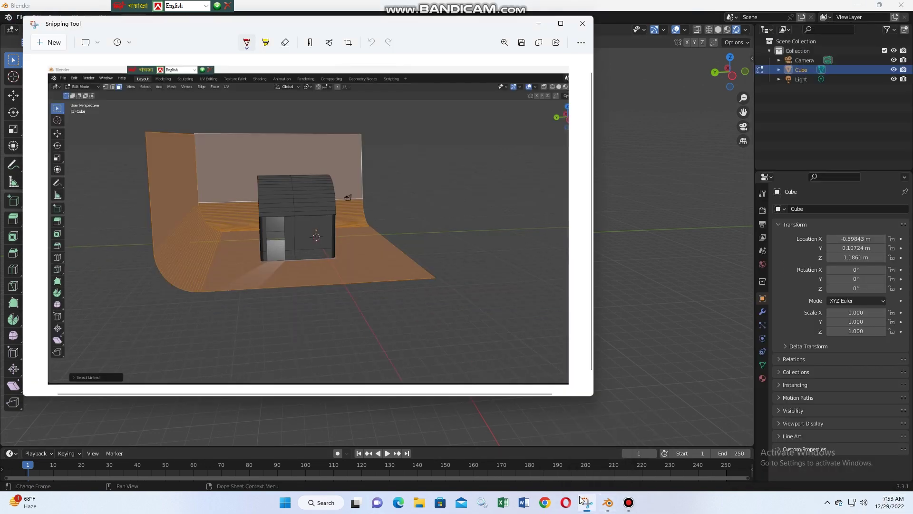
{"action": "left_click", "coordinate": [11, 50]}
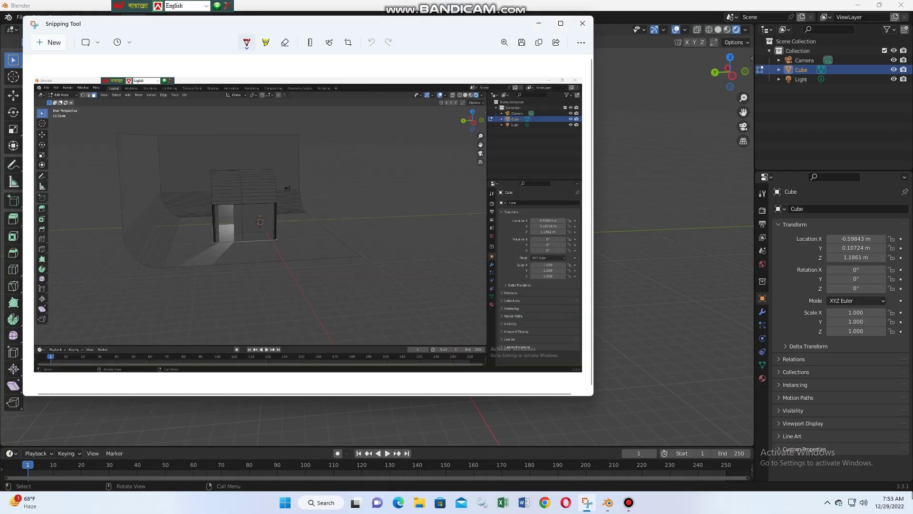
Step: Back in Blender, select the whole connected backdrop from a back wall face
{"action": "left_click", "coordinate": [631, 302]}
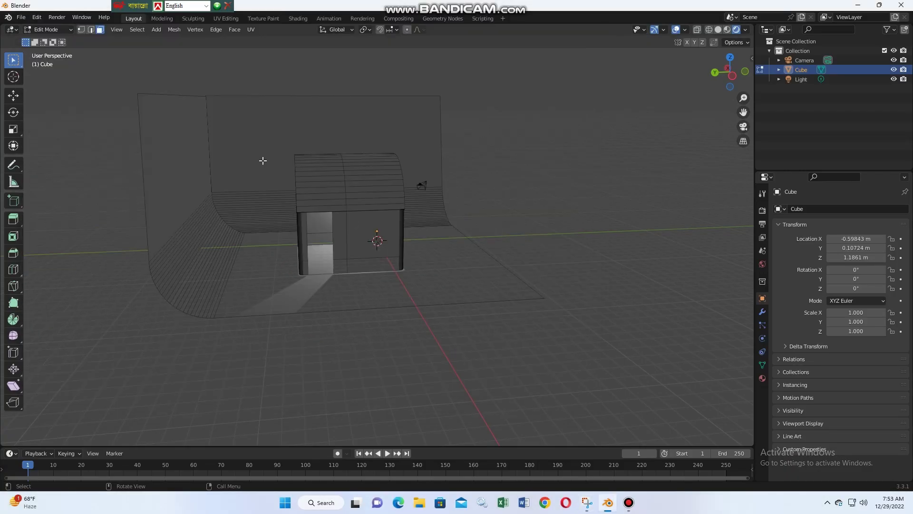
{"action": "left_click", "coordinate": [263, 160]}
{"action": "key", "text": "l"}
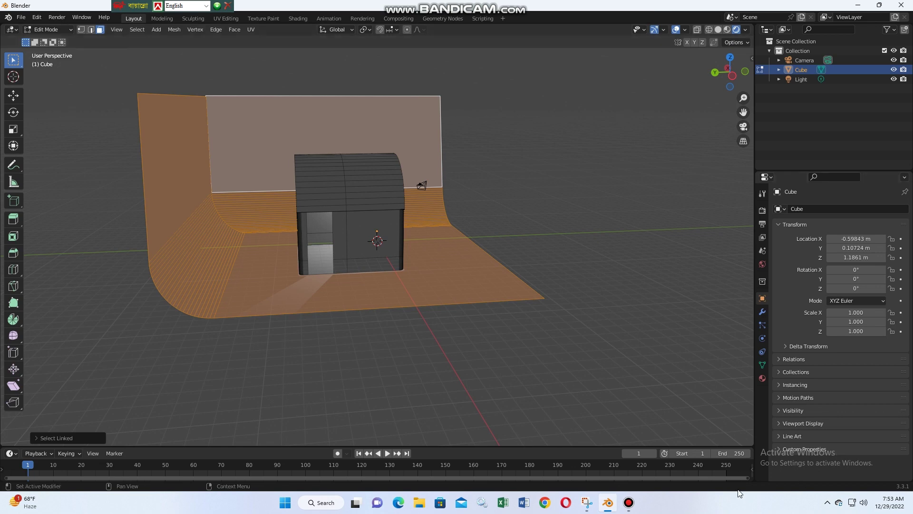
Step: Capture a full-screen snip including the bottom strip, then close Snipping Tool
{"action": "left_click", "coordinate": [586, 503]}
{"action": "left_click", "coordinate": [49, 42]}
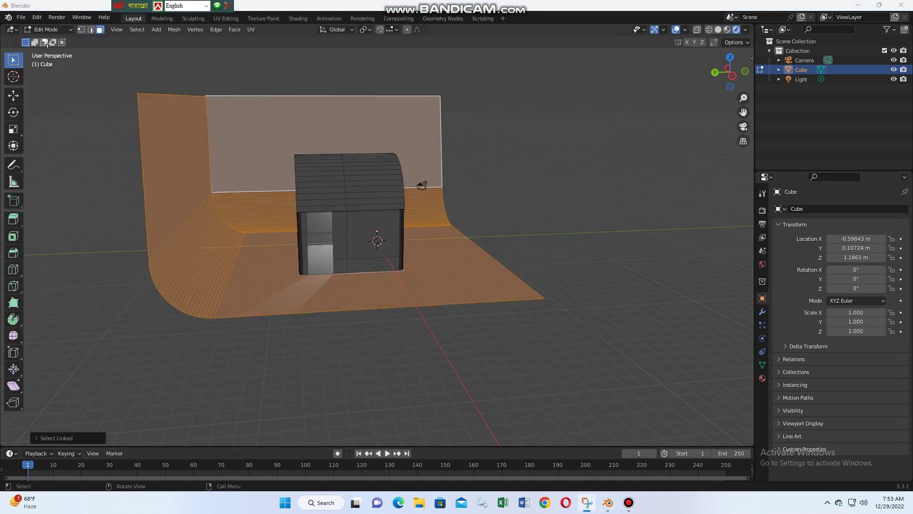
{"action": "left_click_drag", "start_coordinate": [3, 2], "coordinate": [911, 488]}
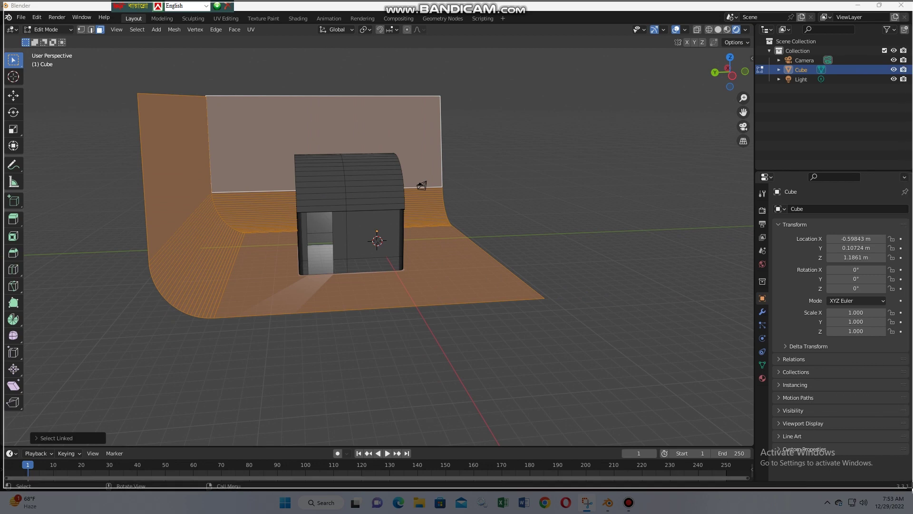
{"action": "left_click_drag", "start_coordinate": [911, 477], "coordinate": [911, 488]}
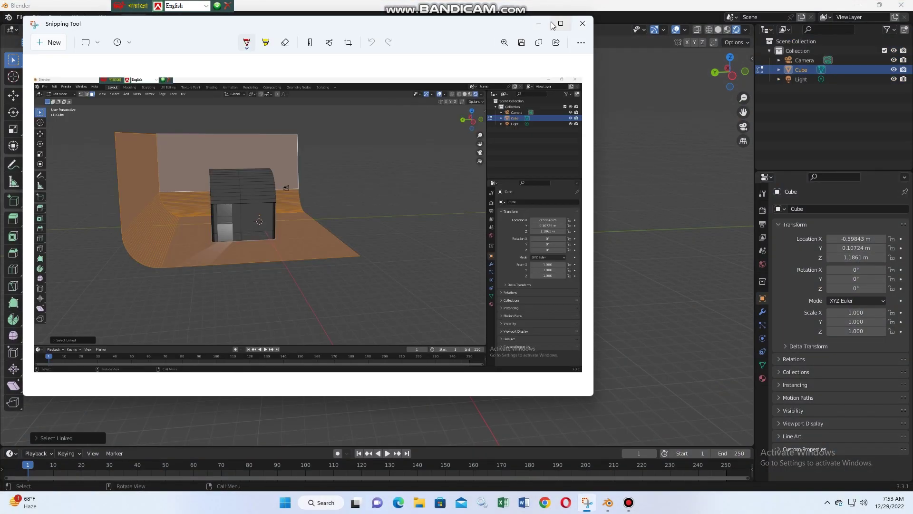
{"action": "left_click", "coordinate": [575, 25]}
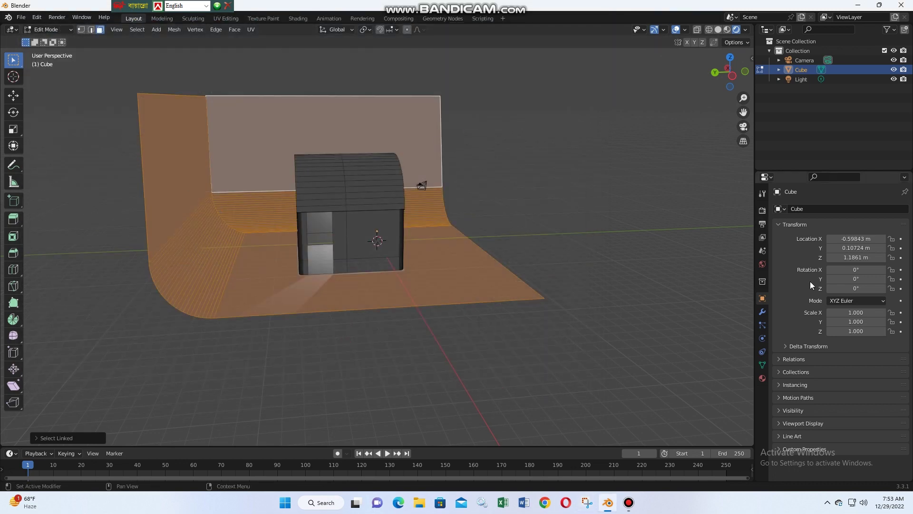
{"action": "right_click", "coordinate": [236, 143]}
Step: Extrude the backdrop faces along their normals and orbit to inspect the thickness
{"action": "left_click", "coordinate": [227, 147]}
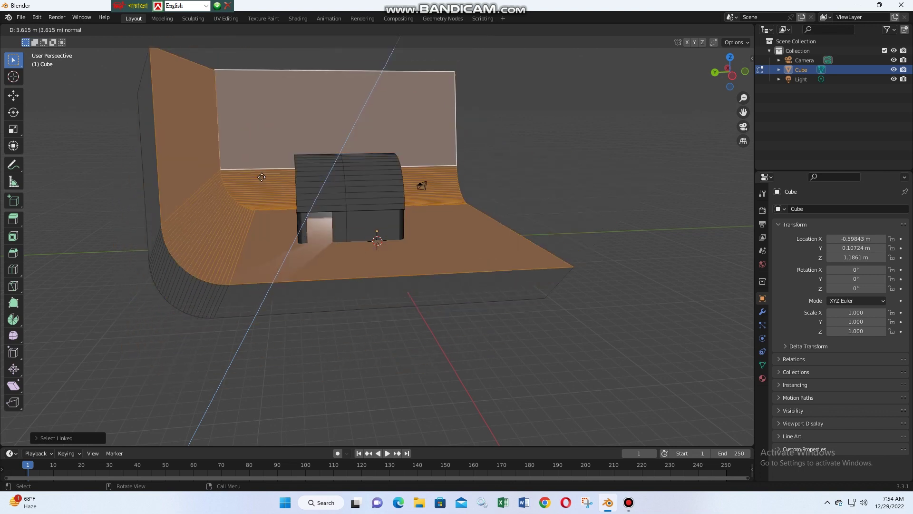
{"action": "left_click", "coordinate": [252, 266]}
{"action": "mouse_move", "coordinate": [252, 266]}
{"action": "middle_mouse_down"}
{"action": "mouse_move", "coordinate": [348, 238]}
{"action": "mouse_move", "coordinate": [442, 228]}
{"action": "middle_mouse_up"}
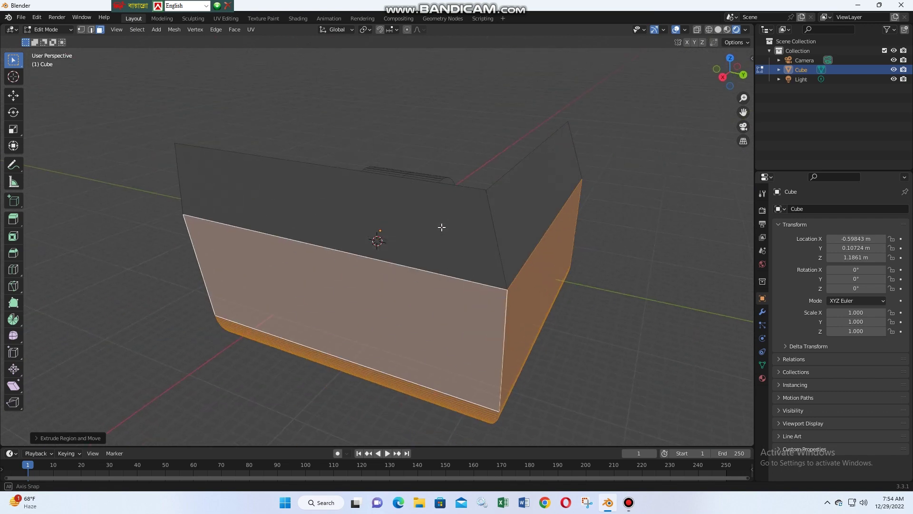
{"action": "middle_click_drag", "start_coordinate": [442, 228], "coordinate": [289, 271]}
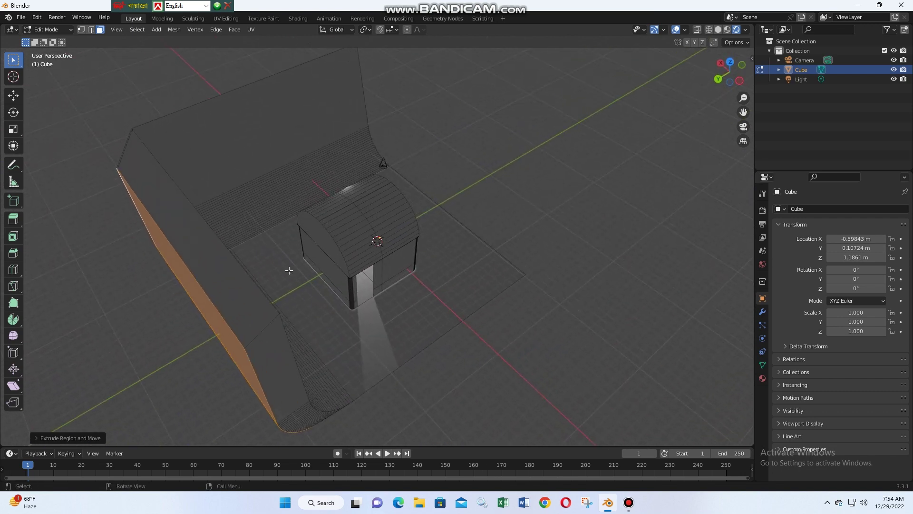
Step: Reselect the linked backdrop and extrude it along normals again to thicken the walls
{"action": "key", "text": "ctrl+l"}
{"action": "right_click", "coordinate": [290, 270]}
{"action": "left_click", "coordinate": [286, 278]}
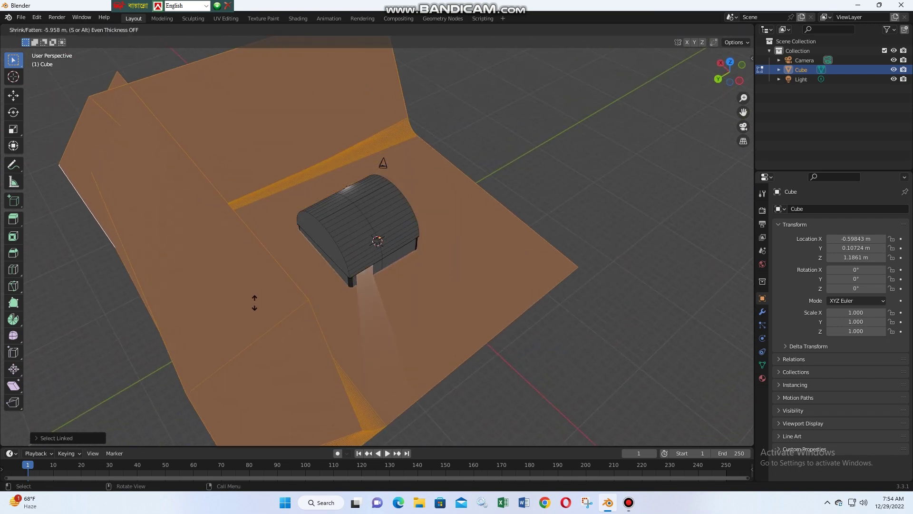
{"action": "left_click", "coordinate": [312, 277]}
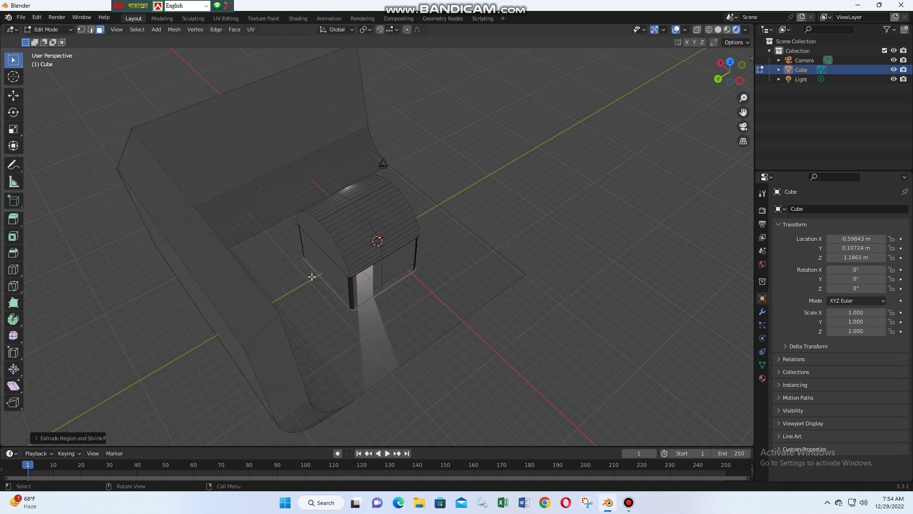
Step: Select the floor and its linked faces and extrude them as individual faces
{"action": "left_click", "coordinate": [298, 290]}
{"action": "key", "text": "ctrl+l"}
{"action": "right_click", "coordinate": [299, 289]}
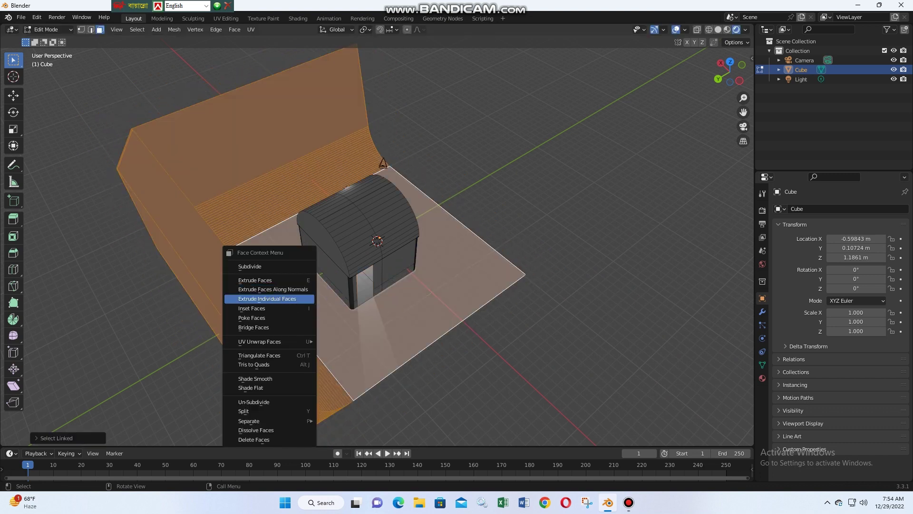
{"action": "left_click", "coordinate": [267, 299]}
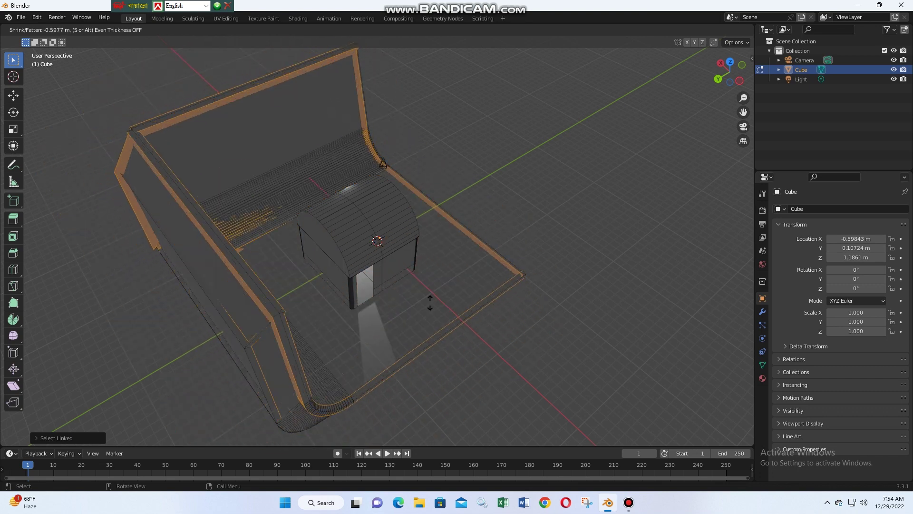
{"action": "left_click", "coordinate": [430, 302]}
{"action": "mouse_move", "coordinate": [430, 302]}
{"action": "middle_mouse_down"}
{"action": "mouse_move", "coordinate": [378, 296]}
{"action": "mouse_move", "coordinate": [373, 279]}
{"action": "mouse_move", "coordinate": [367, 287]}
{"action": "mouse_move", "coordinate": [347, 275]}
{"action": "mouse_move", "coordinate": [401, 328]}
{"action": "middle_mouse_up"}
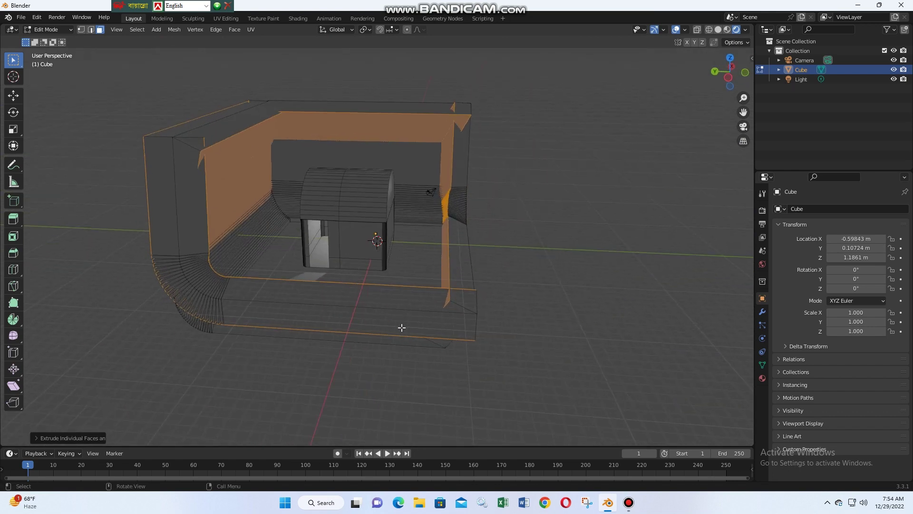
Step: Select the linked room mesh, toggle X-ray, and return to solid display
{"action": "key", "text": "l"}
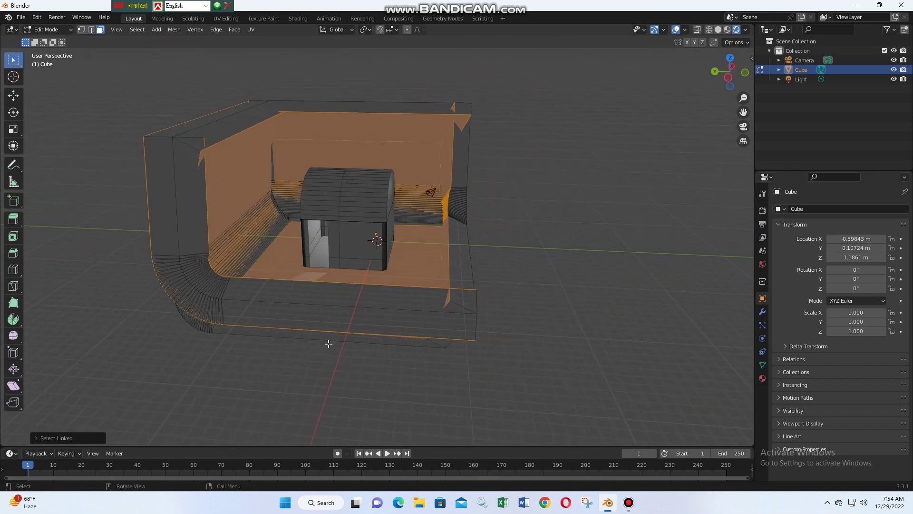
{"action": "key", "text": "l"}
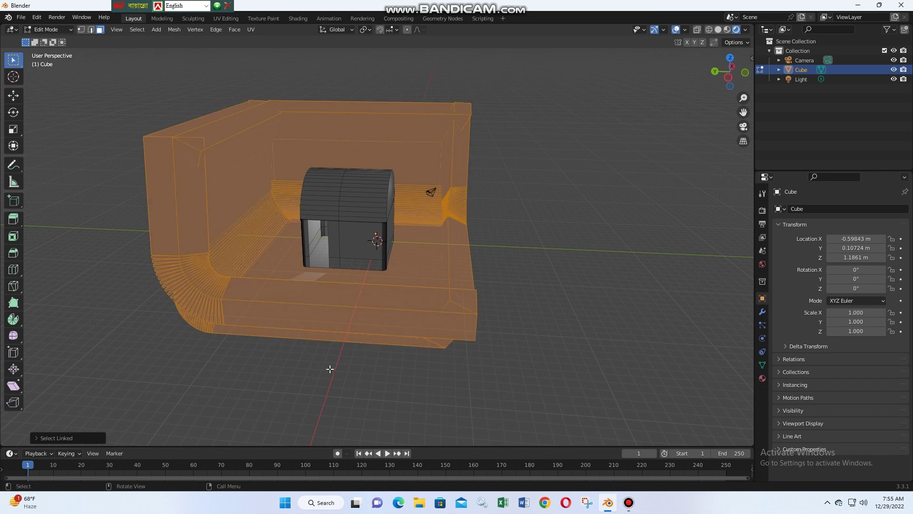
{"action": "key", "text": "alt+z"}
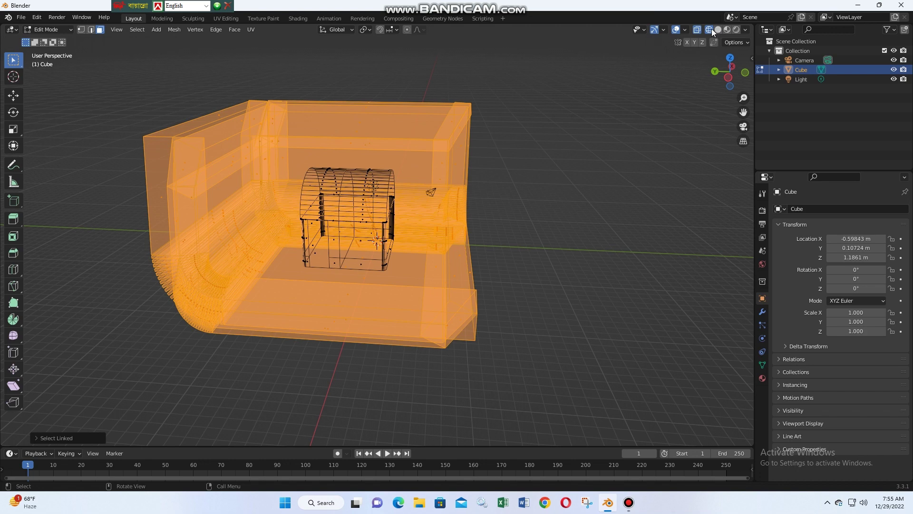
{"action": "left_click", "coordinate": [717, 30]}
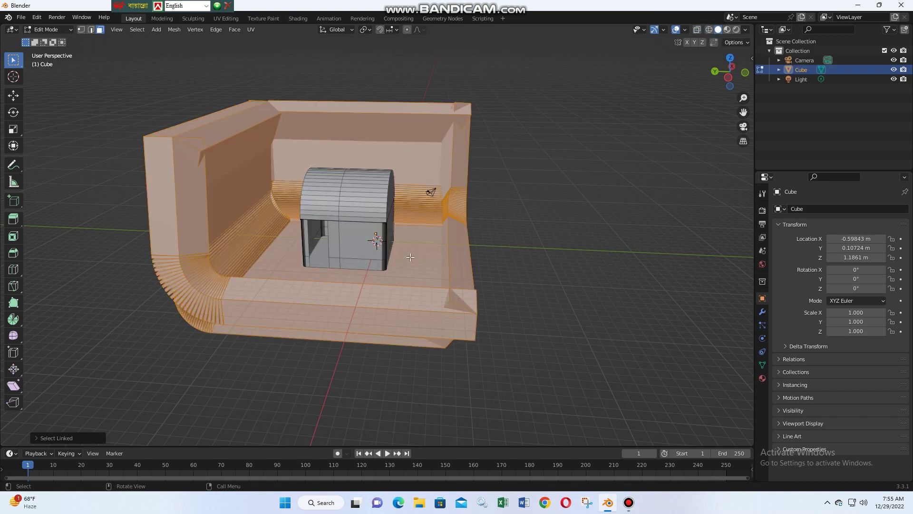
{"action": "left_click", "coordinate": [587, 502]}
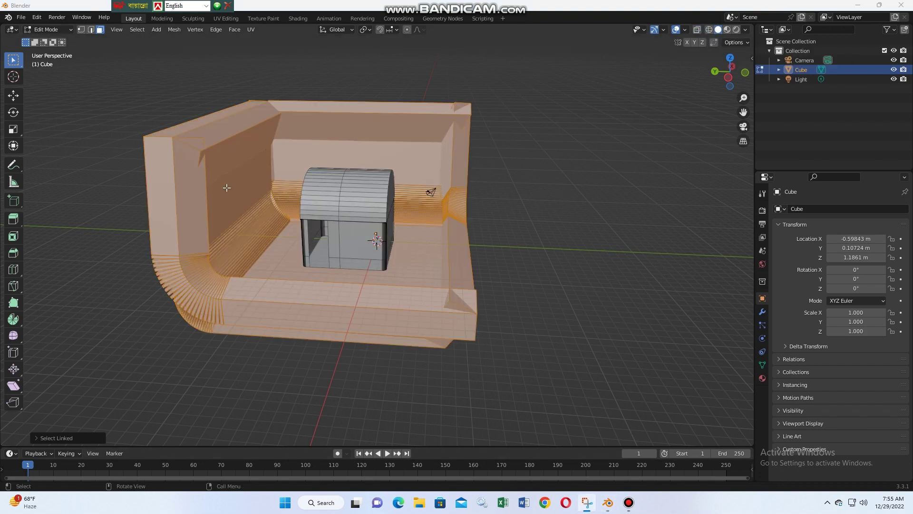
{"action": "left_click", "coordinate": [48, 43]}
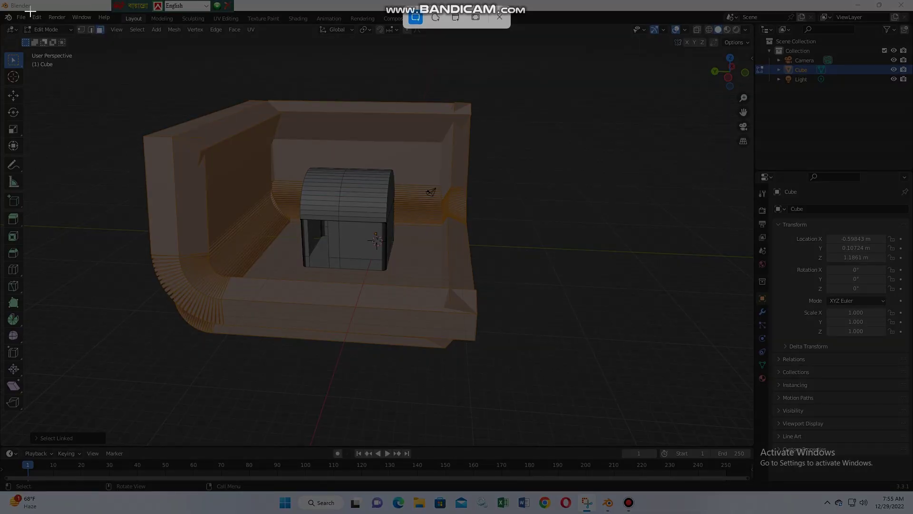
Step: Box-select the model's faces and capture a cropped snip of the chest on its backdrop
{"action": "left_click_drag", "start_coordinate": [2, 0], "coordinate": [912, 490]}
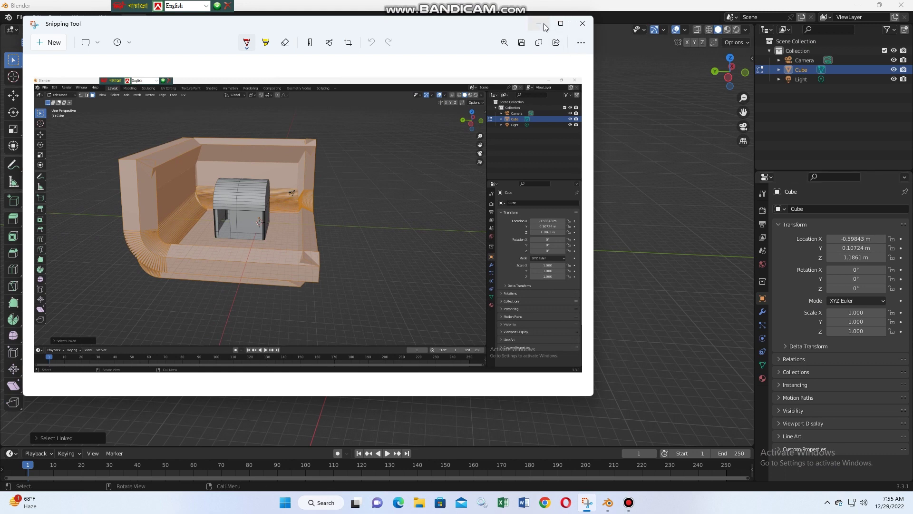
{"action": "left_click", "coordinate": [536, 24]}
{"action": "left_click_drag", "start_coordinate": [106, 60], "coordinate": [509, 360]}
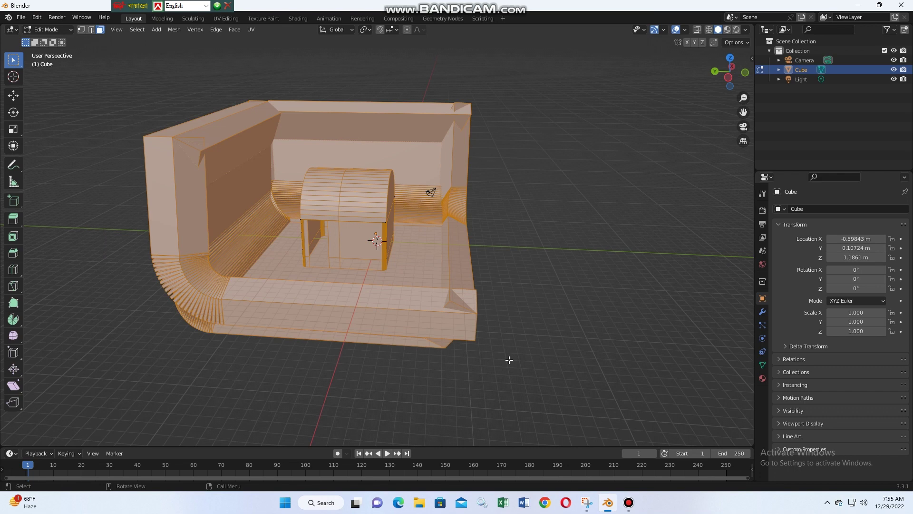
{"action": "key", "text": "ctrl+n"}
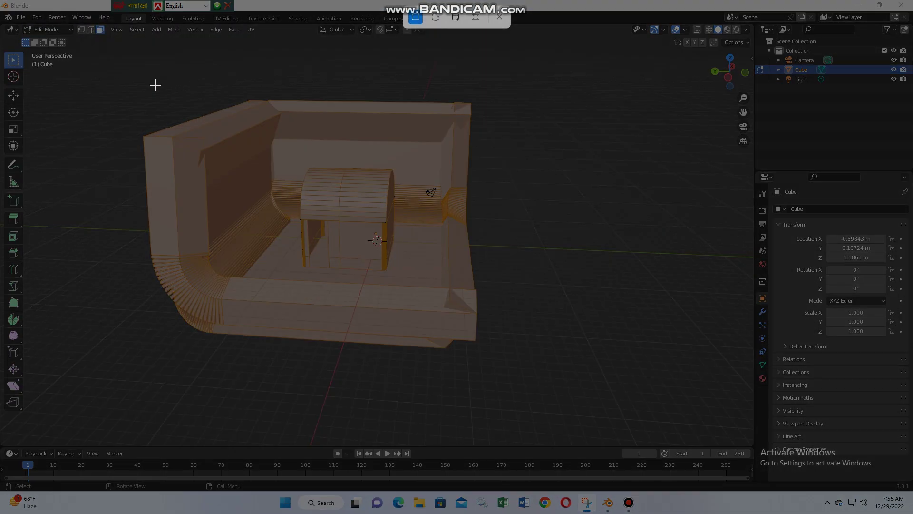
{"action": "left_click_drag", "start_coordinate": [126, 63], "coordinate": [499, 367]}
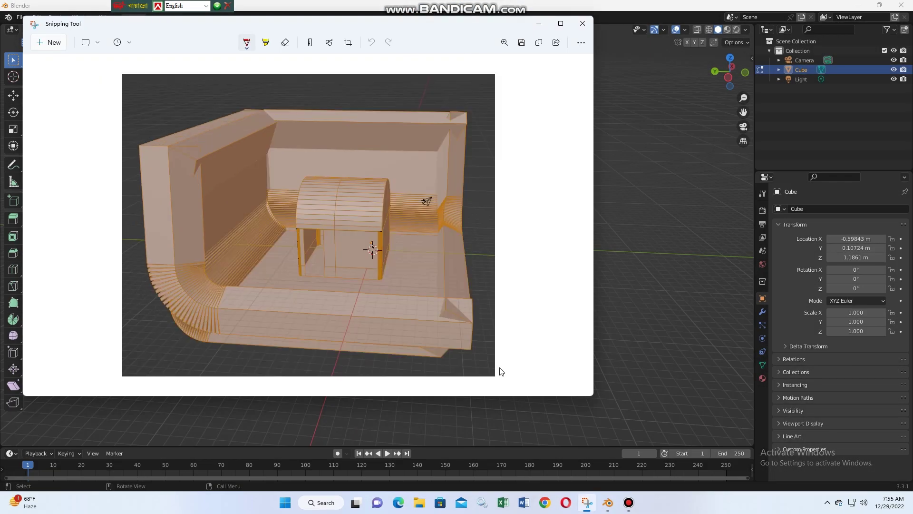
Step: Clear the selection and select the backdrop's whole linked outer wall ring
{"action": "left_click", "coordinate": [539, 23]}
{"action": "right_click", "coordinate": [410, 250]}
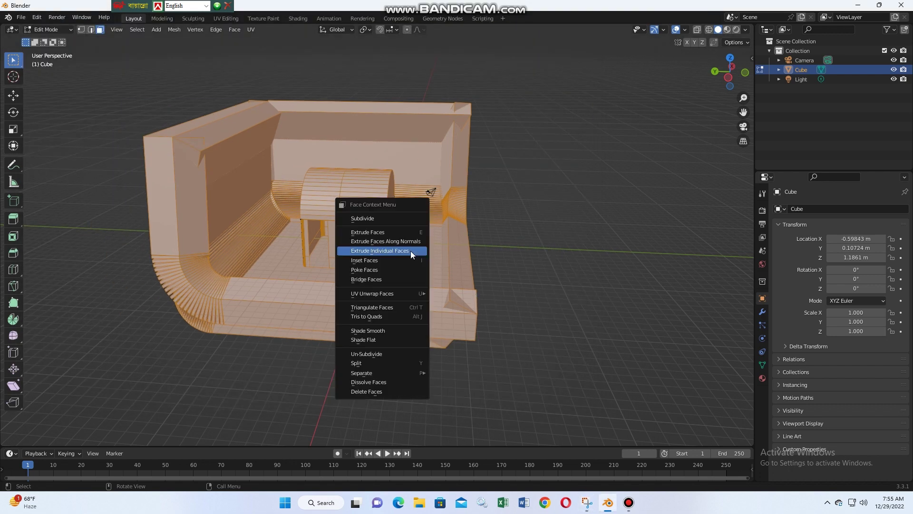
{"action": "left_click", "coordinate": [461, 224]}
{"action": "left_click", "coordinate": [392, 143]}
{"action": "key", "text": "ctrl+l"}
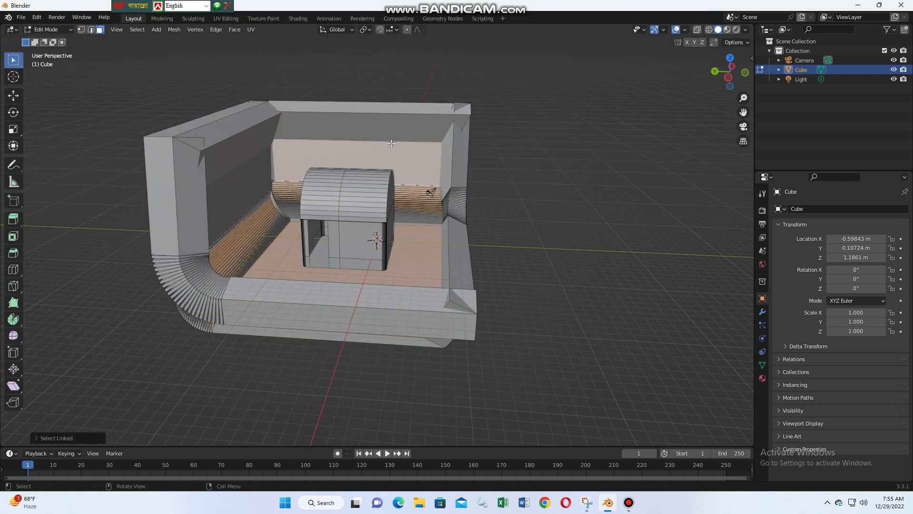
{"action": "left_click", "coordinate": [226, 189]}
{"action": "key", "text": "ctrl+l"}
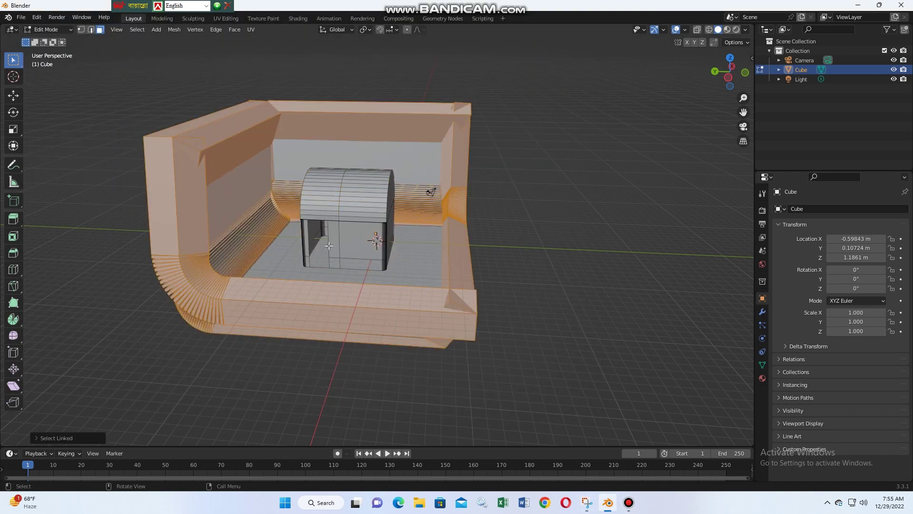
{"action": "left_click", "coordinate": [281, 262]}
{"action": "key", "text": "ctrl+l"}
{"action": "left_click", "coordinate": [221, 191]}
{"action": "key", "text": "ctrl+l"}
Step: Inset the outer wall faces, poke them into triangle fans, and bridge them
{"action": "right_click", "coordinate": [254, 156]}
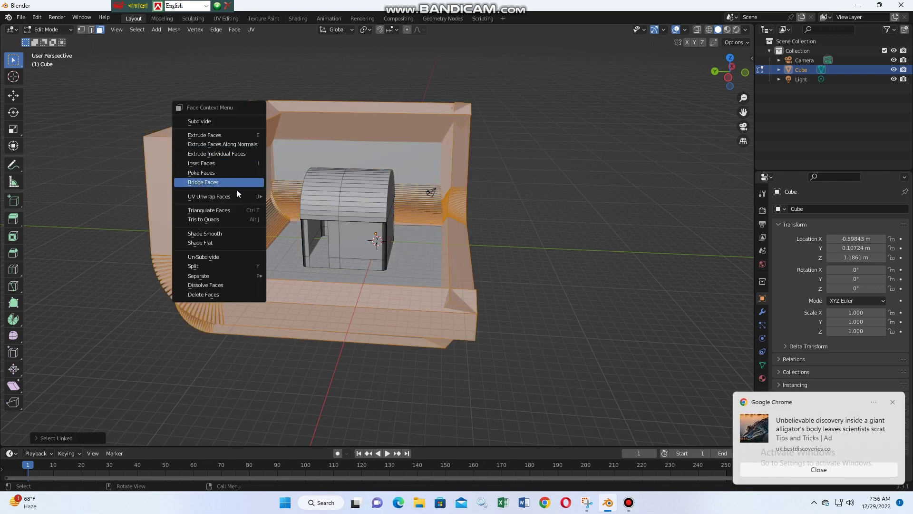
{"action": "left_click", "coordinate": [221, 164]}
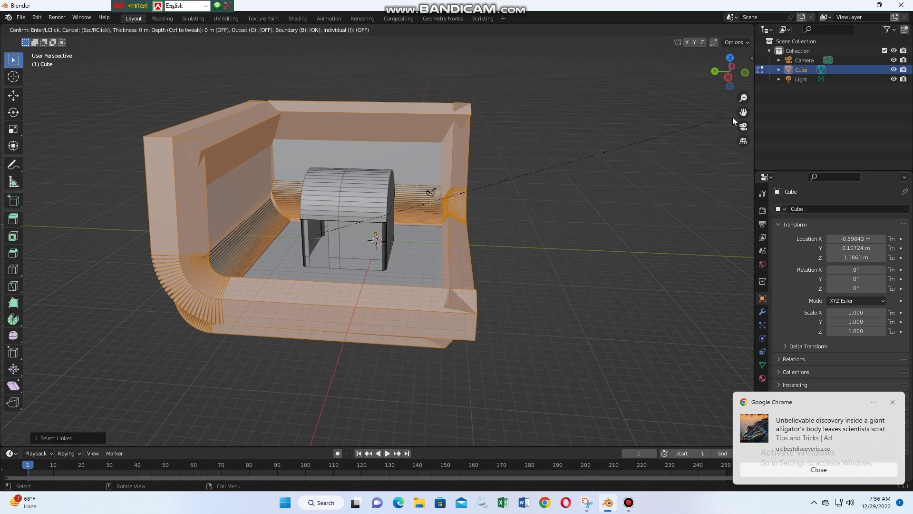
{"action": "left_click", "coordinate": [296, 142]}
{"action": "right_click", "coordinate": [259, 164]}
{"action": "left_click", "coordinate": [242, 174]}
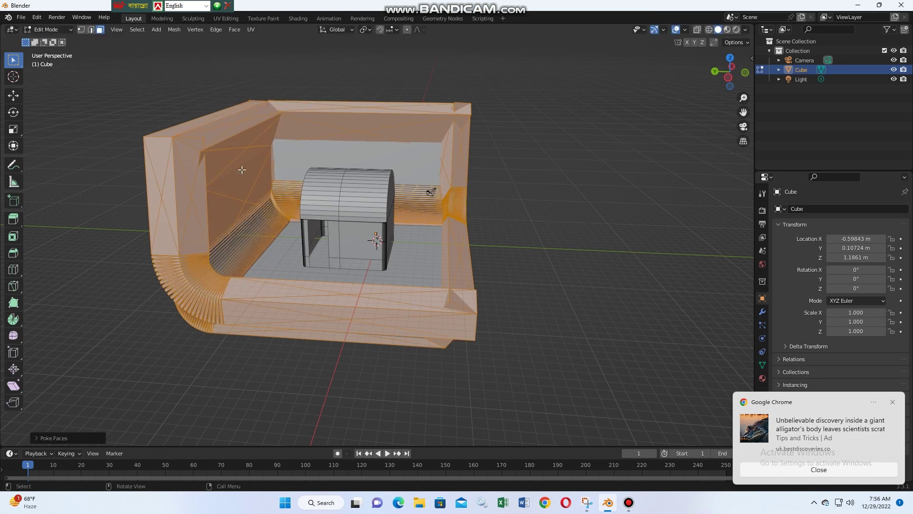
{"action": "right_click", "coordinate": [243, 196]}
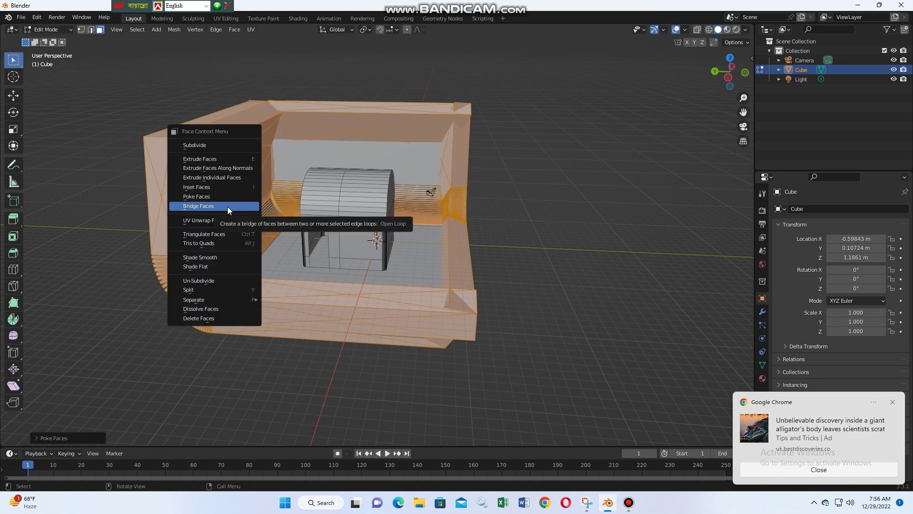
{"action": "left_click", "coordinate": [227, 206]}
{"action": "right_click", "coordinate": [230, 253]}
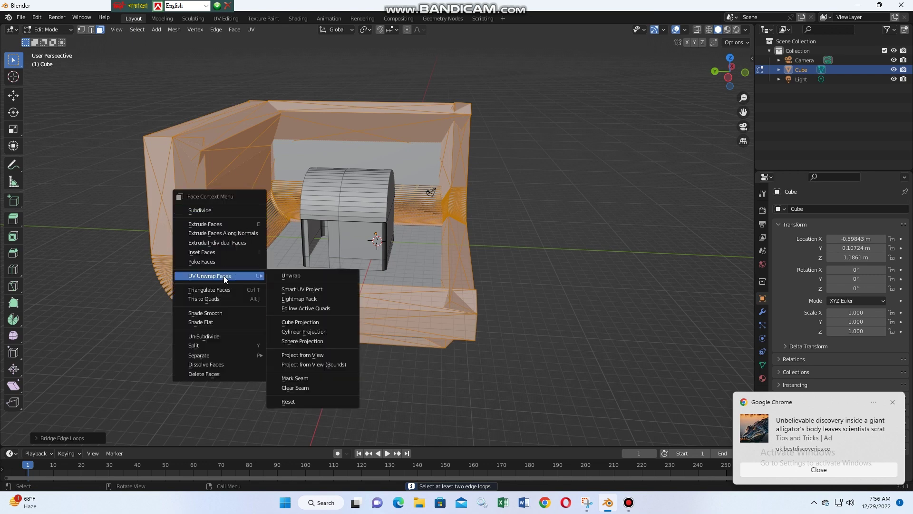
{"action": "mouse_move", "coordinate": [214, 219]}
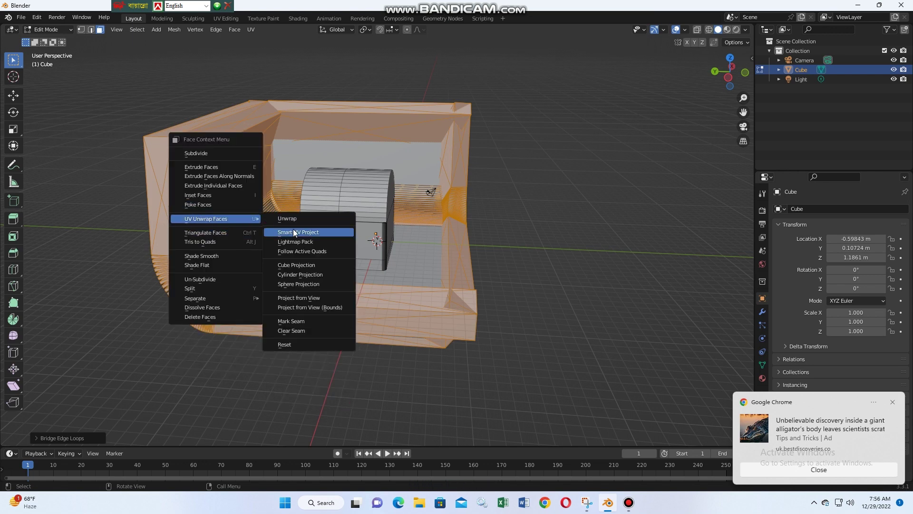
Step: Unwrap the faces with Smart UV Project at an angle limit of about 70°
{"action": "left_click", "coordinate": [294, 230]}
{"action": "mouse_move", "coordinate": [316, 245]}
{"action": "left_mouse_down"}
{"action": "mouse_move", "coordinate": [333, 245]}
{"action": "mouse_move", "coordinate": [304, 247]}
{"action": "left_mouse_up"}
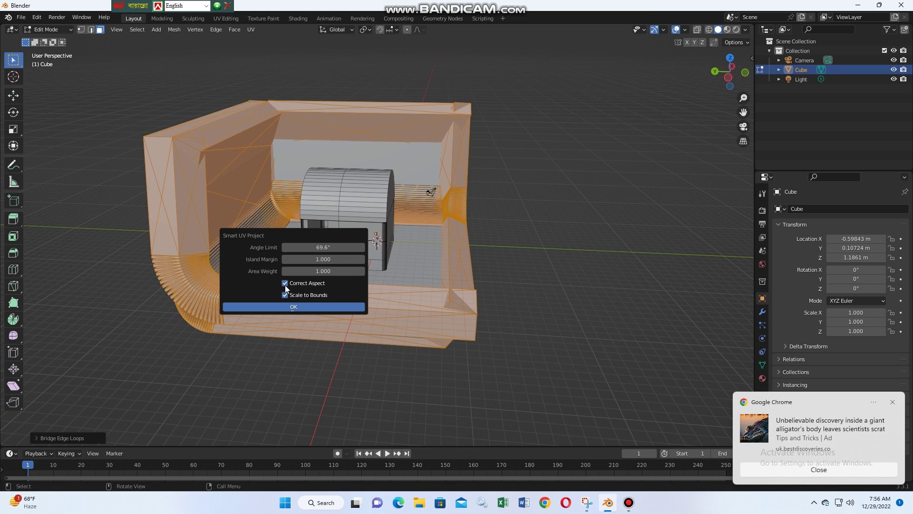
{"action": "left_click", "coordinate": [290, 306]}
Step: Lightmap Pack all faces with image size 659, quality 48 and margin 1.00
{"action": "right_click", "coordinate": [267, 246]}
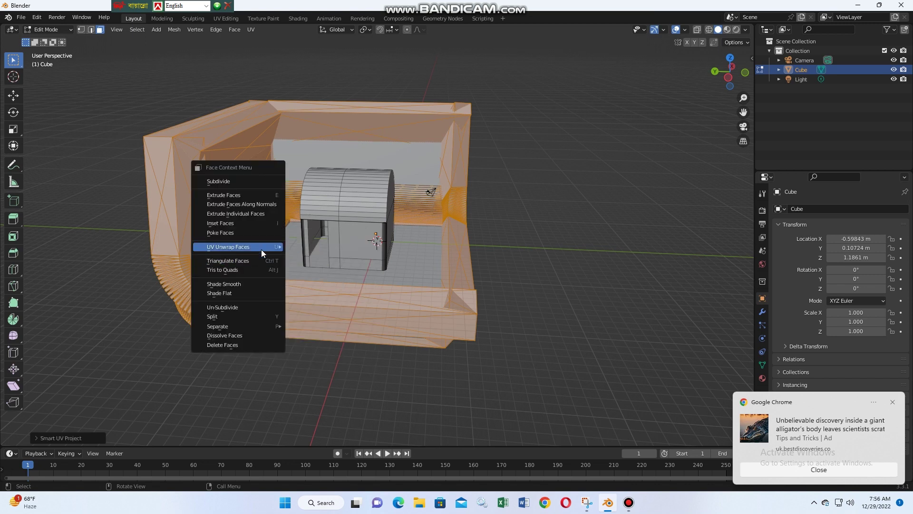
{"action": "left_click", "coordinate": [313, 271]}
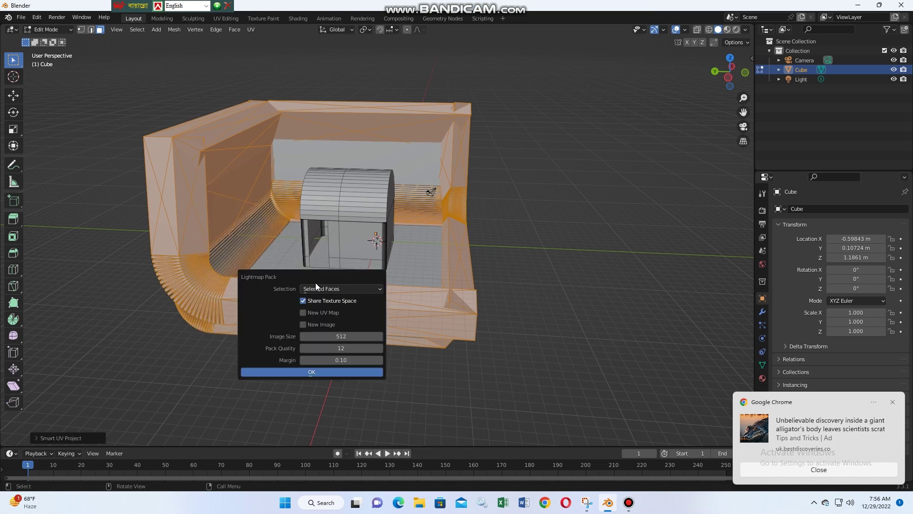
{"action": "left_click", "coordinate": [375, 289]}
{"action": "left_click", "coordinate": [350, 296]}
{"action": "left_click", "coordinate": [319, 305]}
{"action": "left_click", "coordinate": [346, 297]}
{"action": "left_click", "coordinate": [349, 289]}
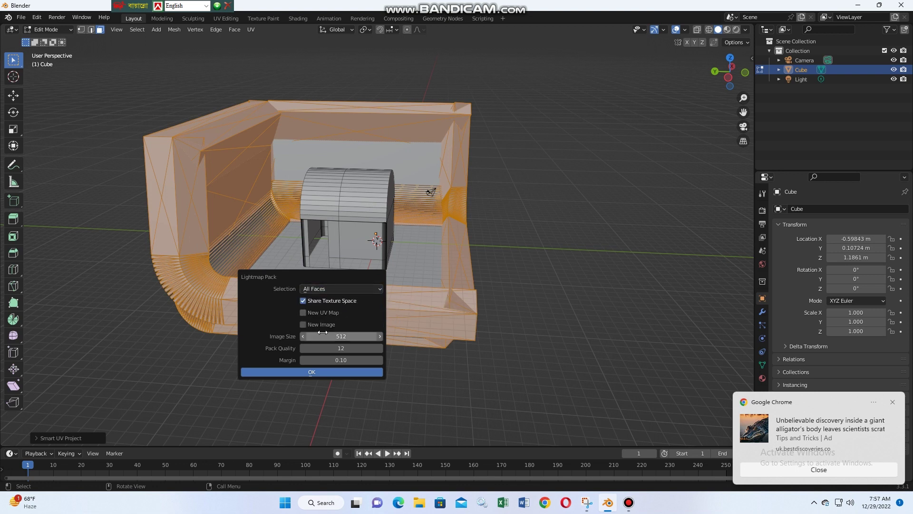
{"action": "left_click_drag", "start_coordinate": [305, 337], "coordinate": [333, 347]}
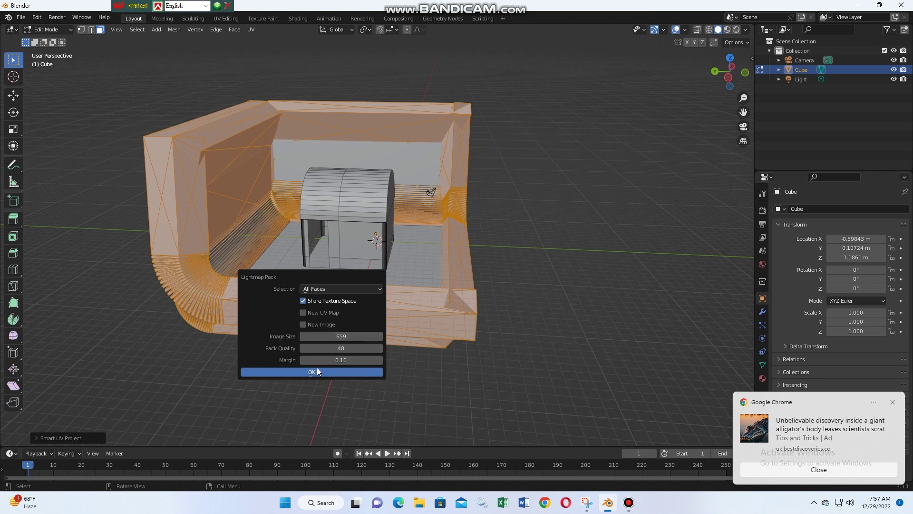
{"action": "left_click", "coordinate": [279, 370]}
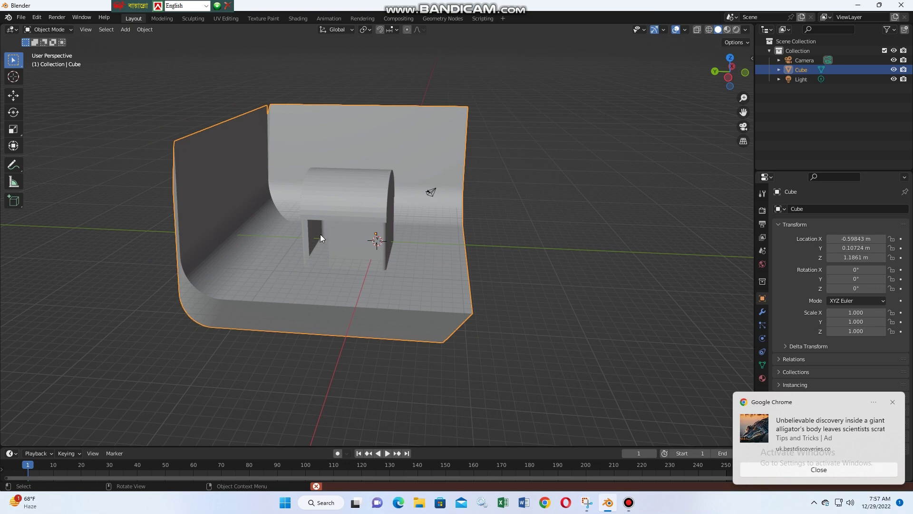
Step: In Edit Mode, select the floor-linked backdrop and switch to Material Preview, then Rendered shading
{"action": "mouse_move", "coordinate": [255, 181]}
{"action": "middle_mouse_down"}
{"action": "mouse_move", "coordinate": [319, 192]}
{"action": "mouse_move", "coordinate": [255, 167]}
{"action": "mouse_move", "coordinate": [301, 282]}
{"action": "mouse_move", "coordinate": [292, 267]}
{"action": "middle_mouse_up"}
{"action": "key", "text": "Tab"}
{"action": "left_click", "coordinate": [302, 282]}
{"action": "key", "text": "ctrl+l"}
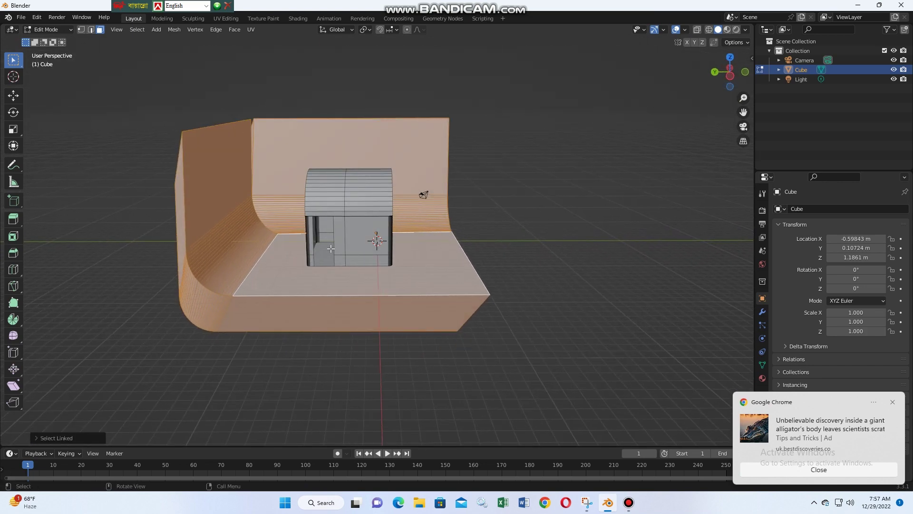
{"action": "left_click", "coordinate": [728, 29]}
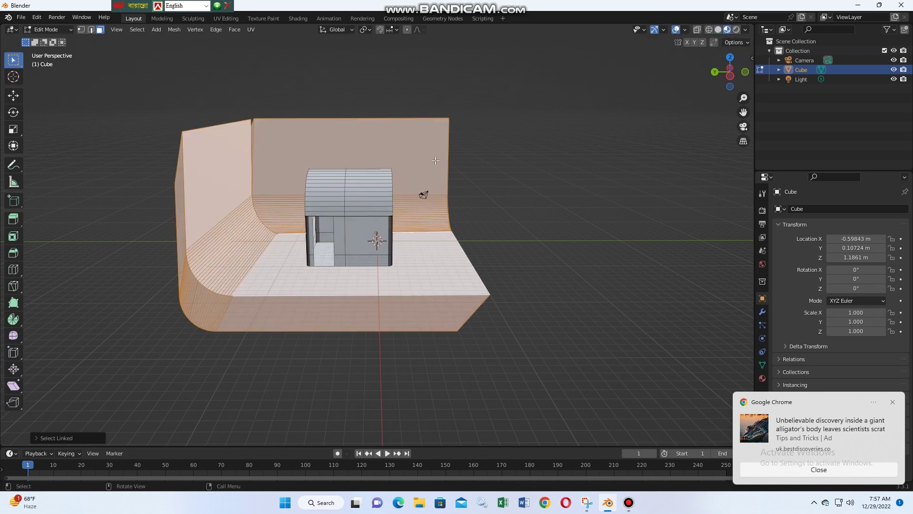
{"action": "left_click", "coordinate": [737, 30]}
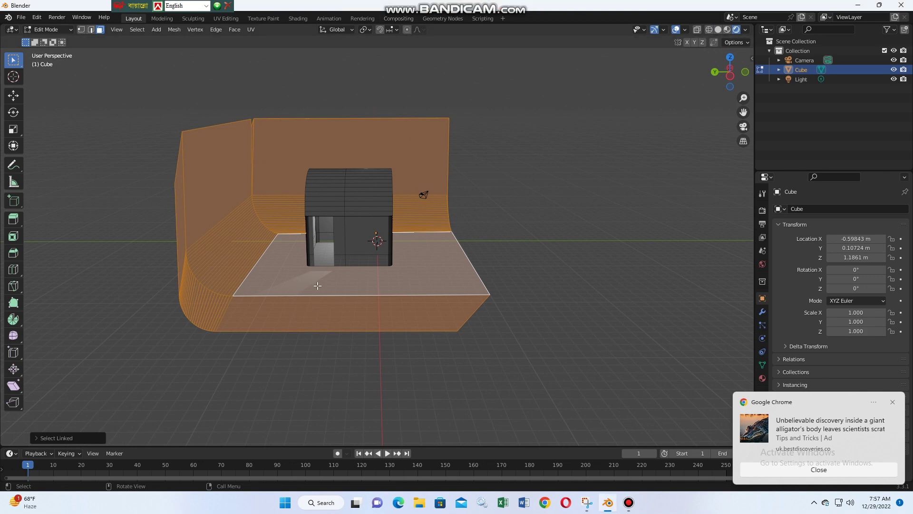
Step: Zoom and orbit through the chest's doorway to inspect its rendered interior, then return to Object Mode
{"action": "scroll", "coordinate": [317, 286], "scroll_direction": "up", "scroll_amount": 3}
{"action": "scroll", "coordinate": [333, 290], "scroll_direction": "up", "scroll_amount": 2}
{"action": "scroll", "coordinate": [338, 321], "scroll_direction": "up", "scroll_amount": 2}
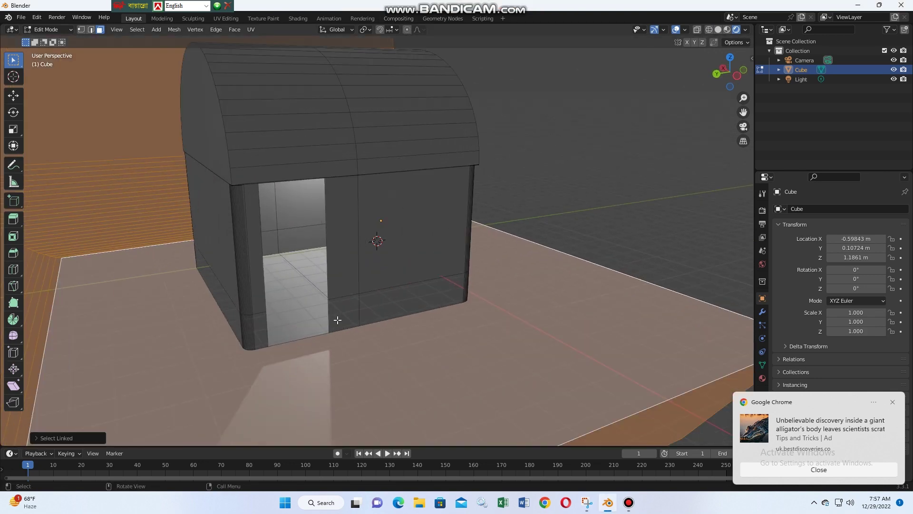
{"action": "scroll", "coordinate": [339, 320], "scroll_direction": "up", "scroll_amount": 2}
{"action": "scroll", "coordinate": [348, 309], "scroll_direction": "up", "scroll_amount": 3}
{"action": "scroll", "coordinate": [356, 295], "scroll_direction": "down", "scroll_amount": 3}
{"action": "scroll", "coordinate": [356, 305], "scroll_direction": "up", "scroll_amount": 4}
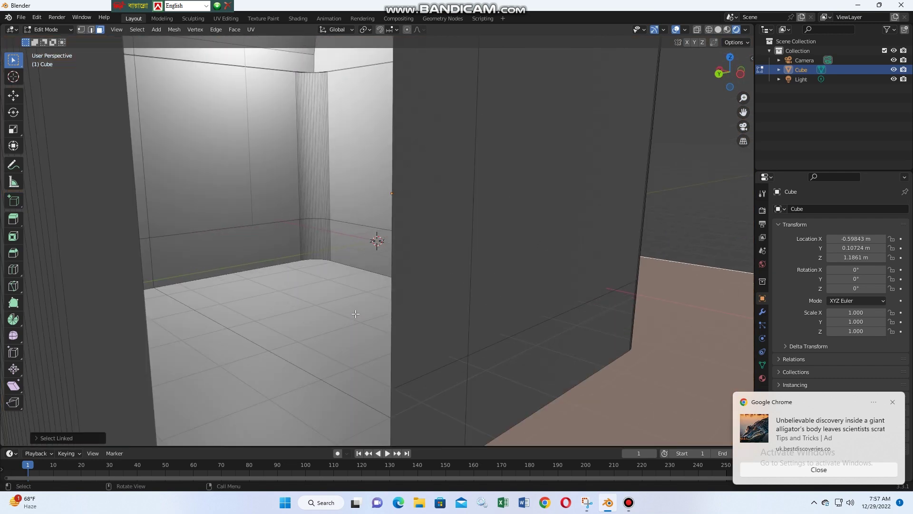
{"action": "scroll", "coordinate": [355, 314], "scroll_direction": "up", "scroll_amount": 2}
{"action": "scroll", "coordinate": [361, 333], "scroll_direction": "up", "scroll_amount": 2}
{"action": "scroll", "coordinate": [369, 362], "scroll_direction": "up", "scroll_amount": 3}
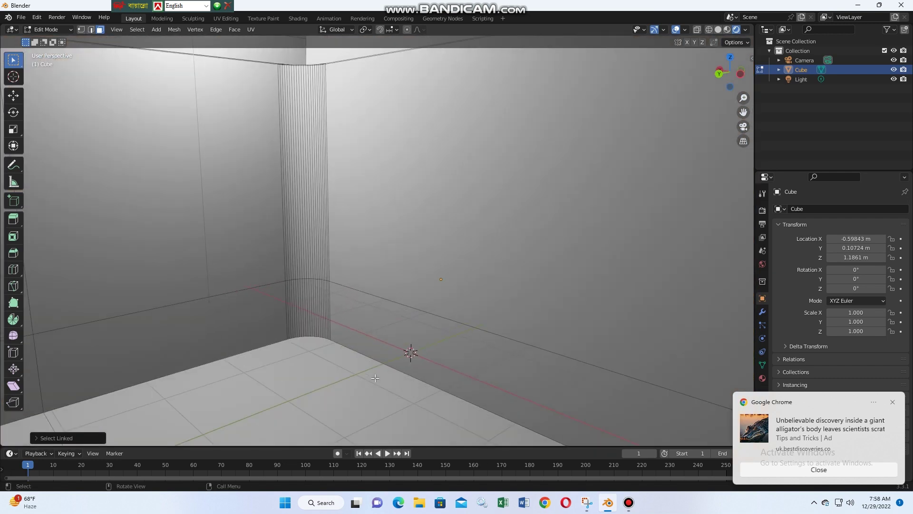
{"action": "mouse_move", "coordinate": [376, 390]}
{"action": "middle_mouse_down"}
{"action": "mouse_move", "coordinate": [379, 405]}
{"action": "mouse_move", "coordinate": [371, 355]}
{"action": "middle_mouse_up"}
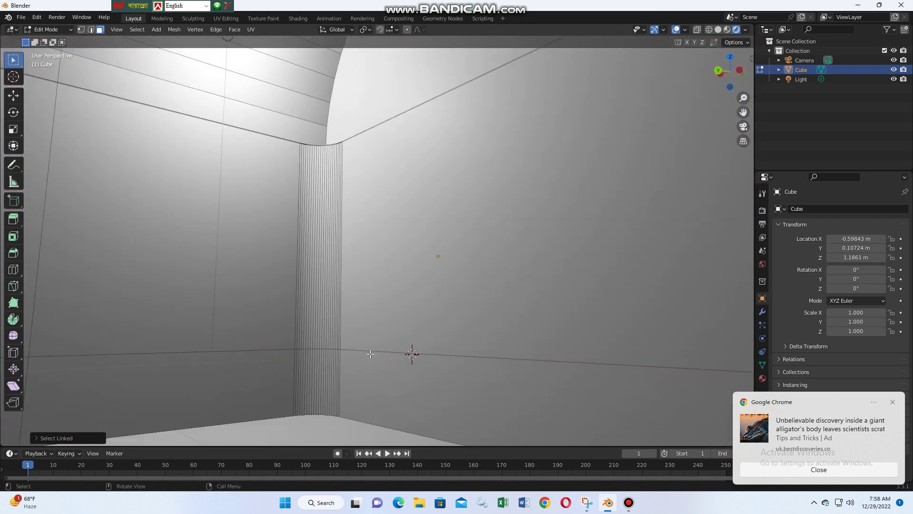
{"action": "scroll", "coordinate": [371, 354], "scroll_direction": "up", "scroll_amount": 3}
{"action": "scroll", "coordinate": [371, 354], "scroll_direction": "down", "scroll_amount": 3}
{"action": "scroll", "coordinate": [371, 355], "scroll_direction": "down", "scroll_amount": 3}
{"action": "scroll", "coordinate": [370, 355], "scroll_direction": "down", "scroll_amount": 2}
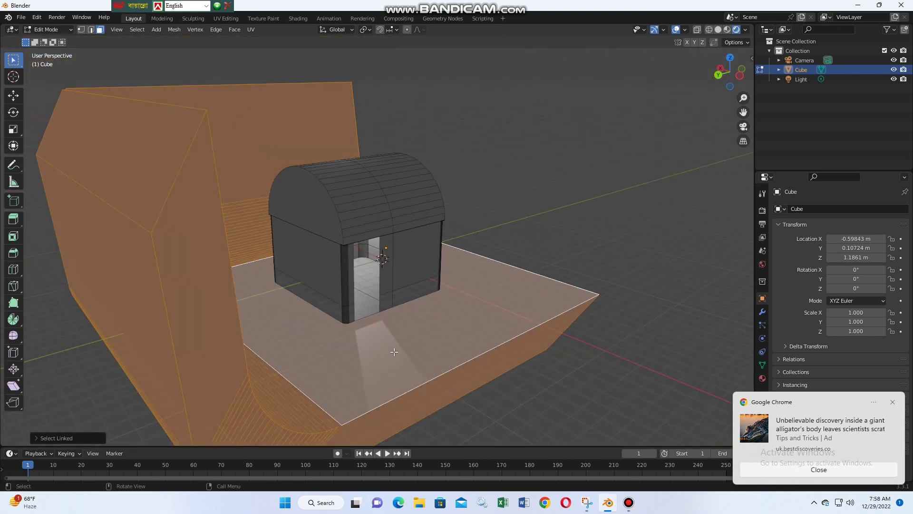
{"action": "middle_click_drag", "start_coordinate": [371, 356], "coordinate": [374, 348]}
{"action": "scroll", "coordinate": [374, 347], "scroll_direction": "down", "scroll_amount": 1}
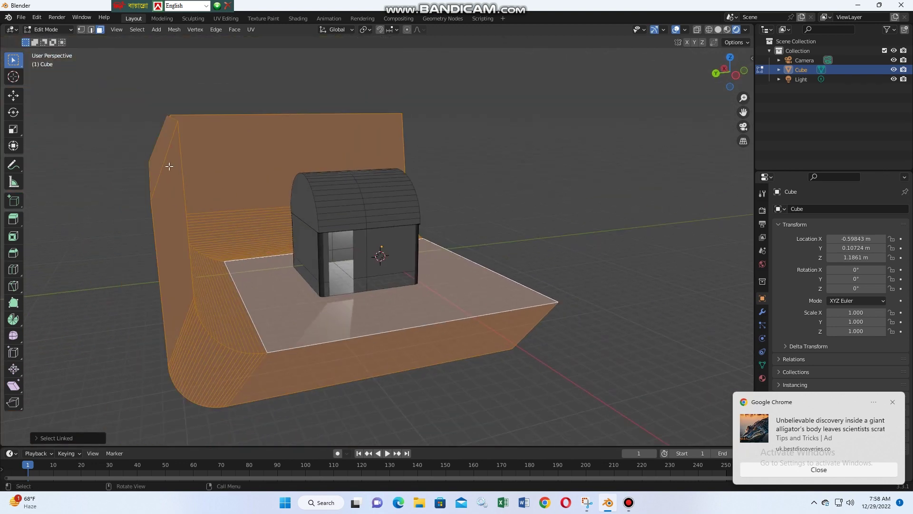
{"action": "key", "text": "Tab"}
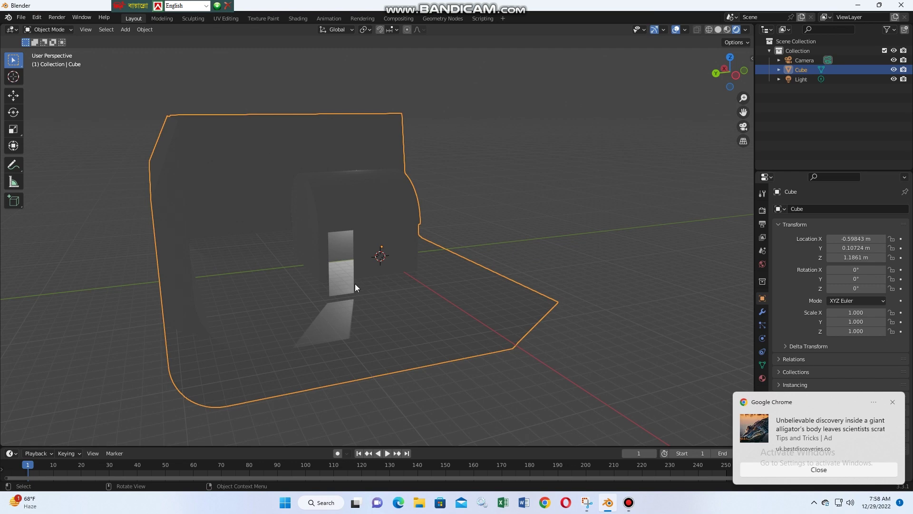
Step: Face the backdrop in Solid shading, enter Edit Mode, and select the Collection in the Outliner
{"action": "middle_click_drag", "start_coordinate": [355, 283], "coordinate": [344, 287]}
{"action": "left_click", "coordinate": [719, 30]}
{"action": "mouse_move", "coordinate": [499, 181]}
{"action": "middle_mouse_down"}
{"action": "mouse_move", "coordinate": [539, 158]}
{"action": "mouse_move", "coordinate": [539, 147]}
{"action": "middle_mouse_up"}
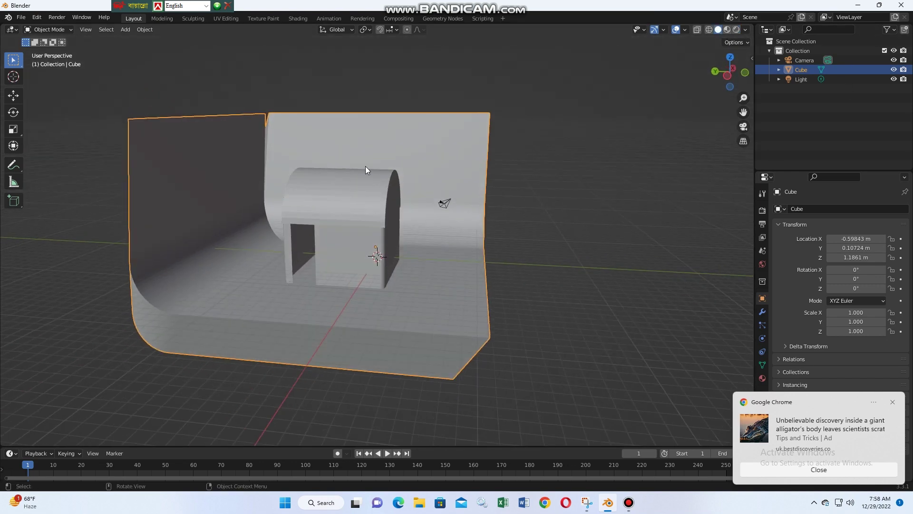
{"action": "key", "text": "Tab"}
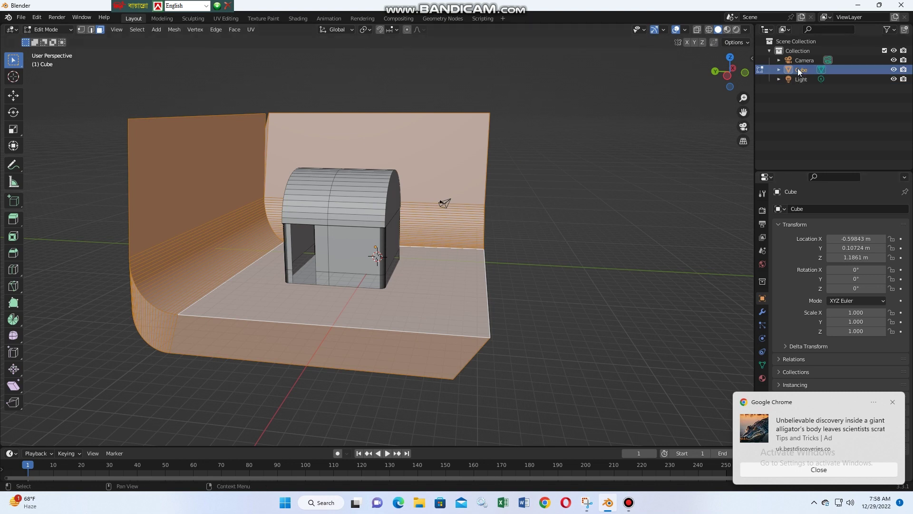
{"action": "left_click", "coordinate": [795, 52]}
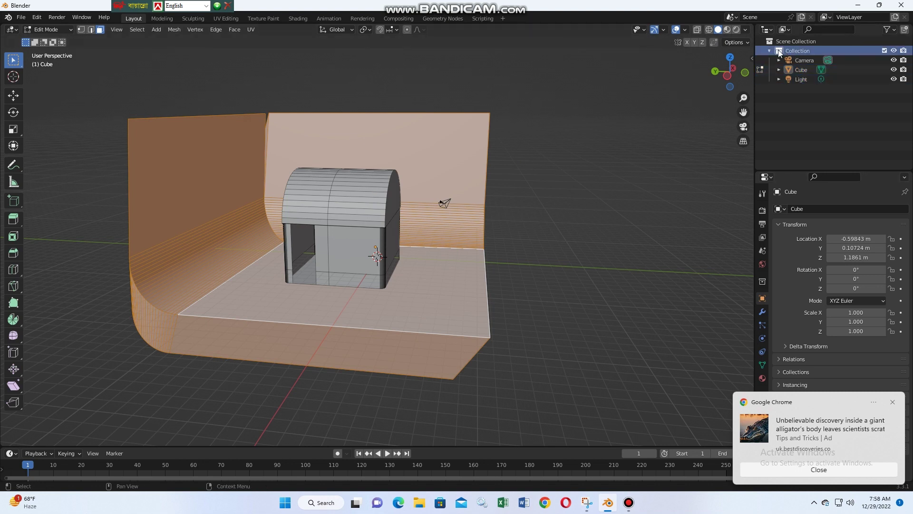